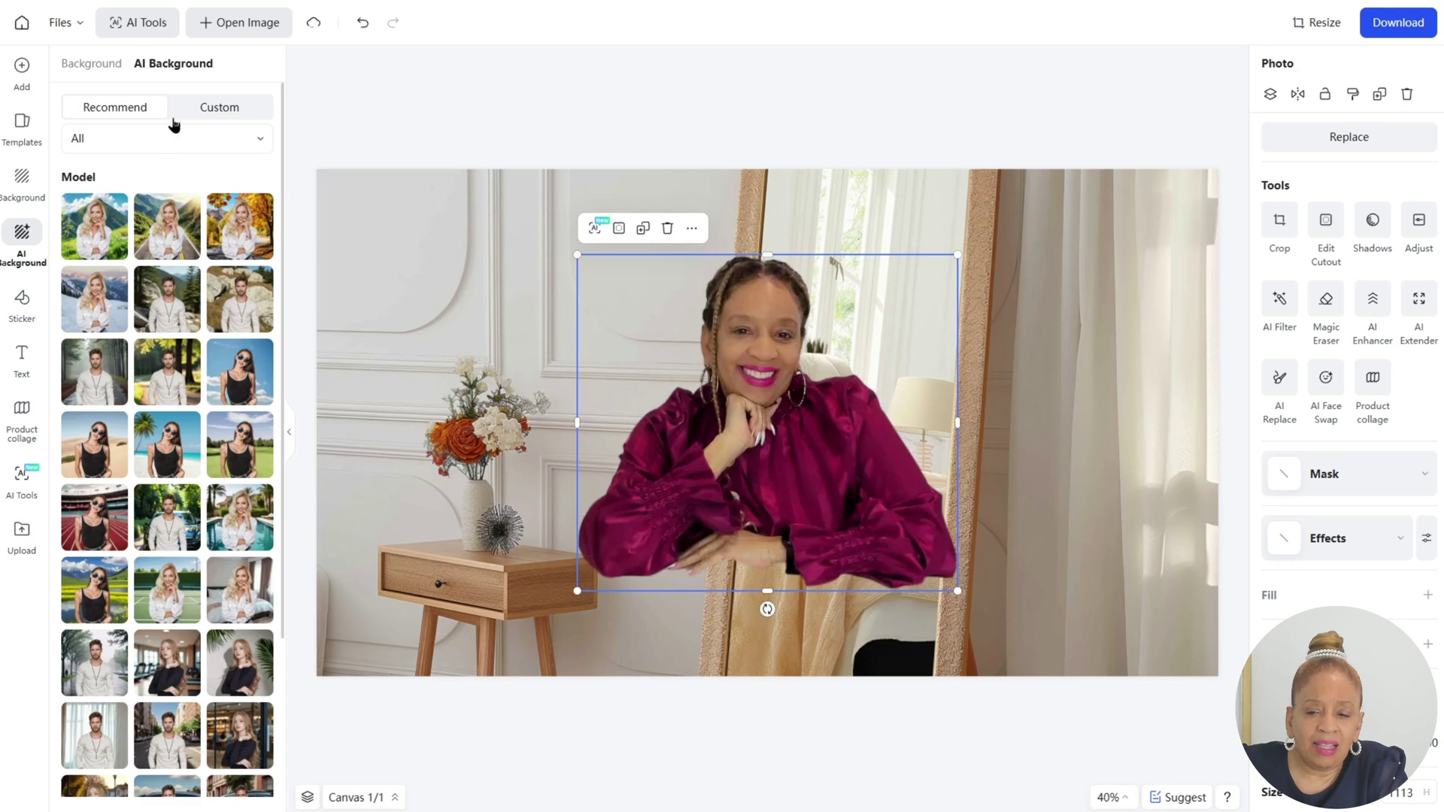
- Choose the white-curtain AI background from the Model scenes, then reposition and enlarge the woman's cutout on it
{"action": "scroll", "coordinate": [188, 158], "scroll_direction": "down", "scroll_amount": 5}
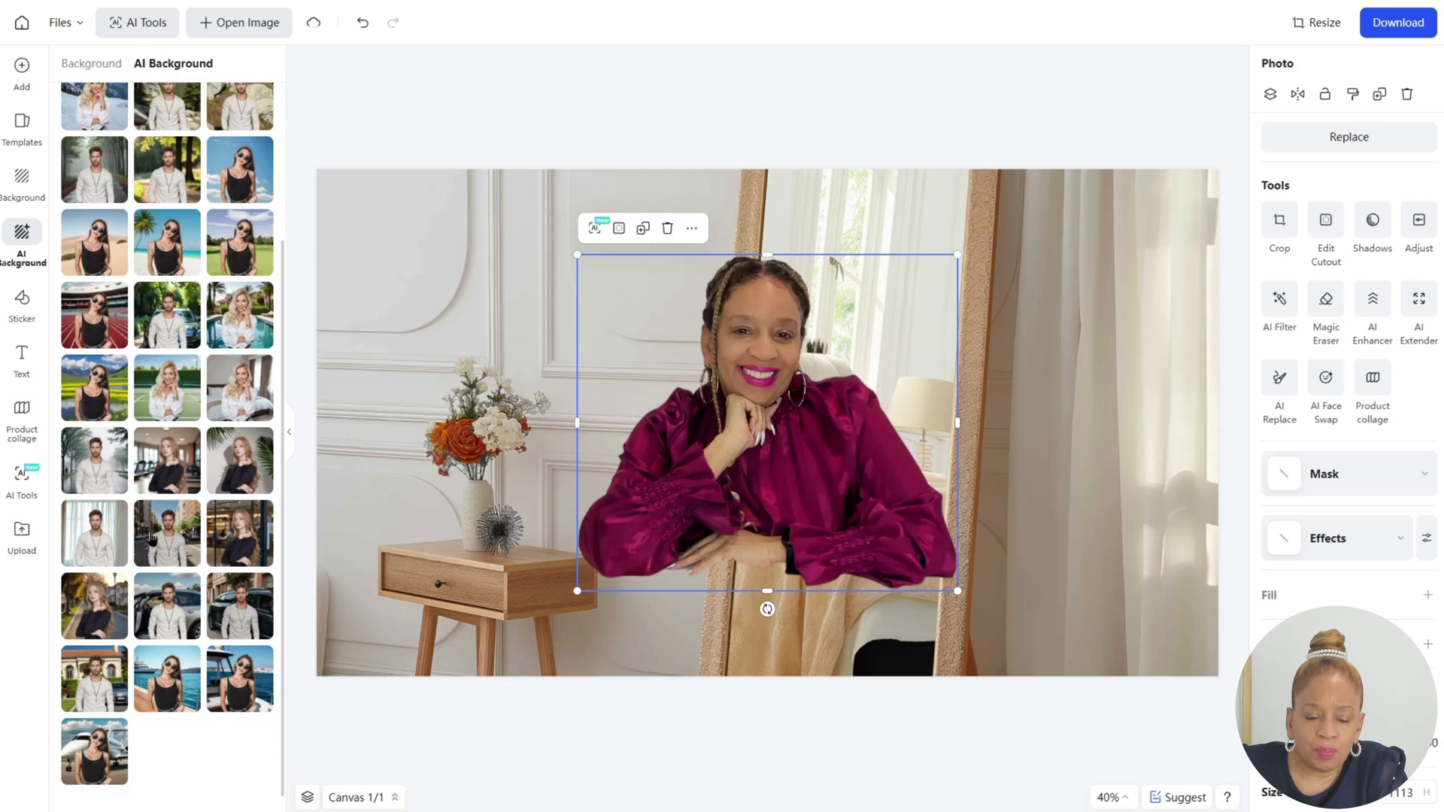
{"action": "left_click", "coordinate": [118, 534]}
{"action": "left_click_drag", "start_coordinate": [781, 400], "coordinate": [766, 513]}
{"action": "left_click_drag", "start_coordinate": [939, 370], "coordinate": [1027, 288]}
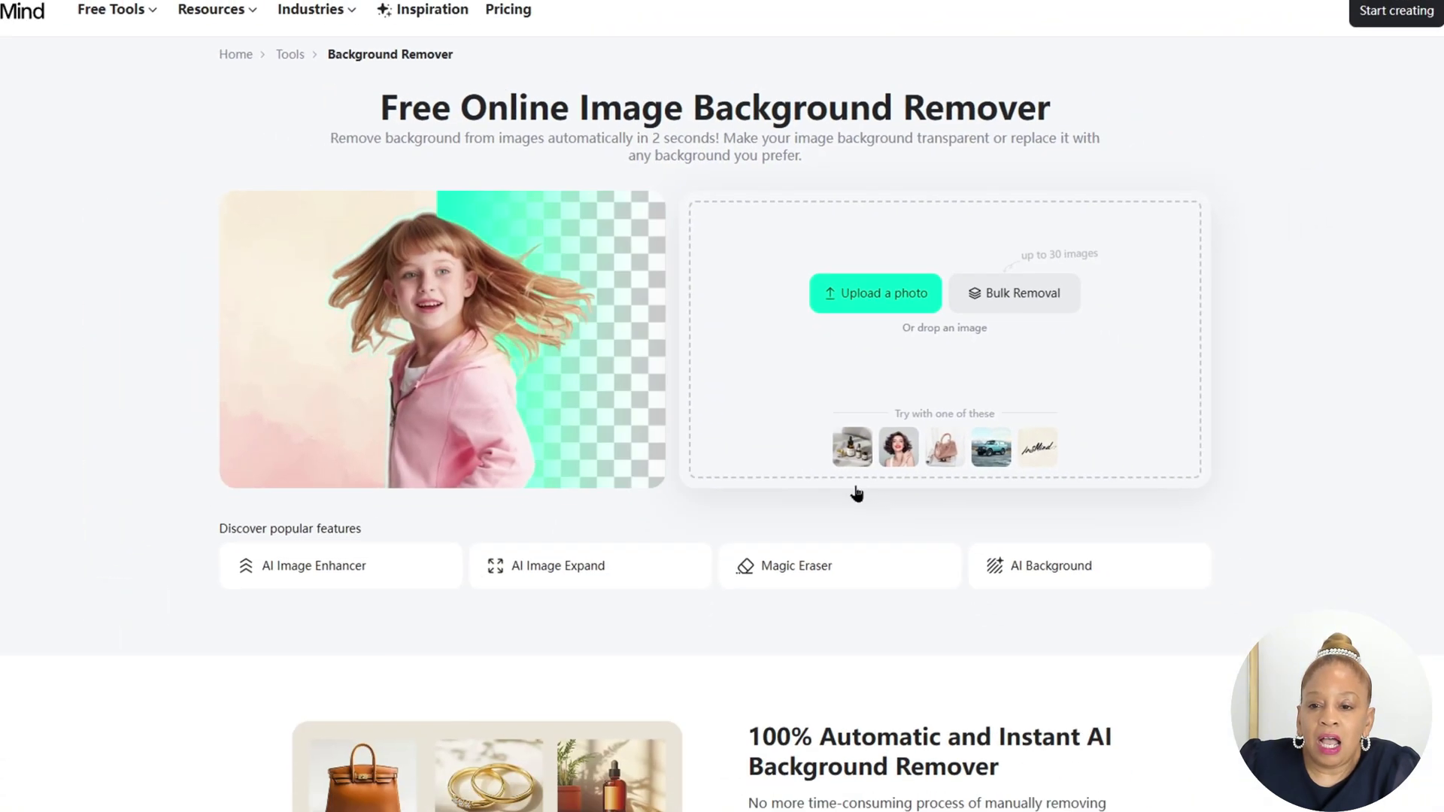
- Remove the background from the sample cosmetics photo and open the cutout for AI Background editing
{"action": "left_click", "coordinate": [842, 434]}
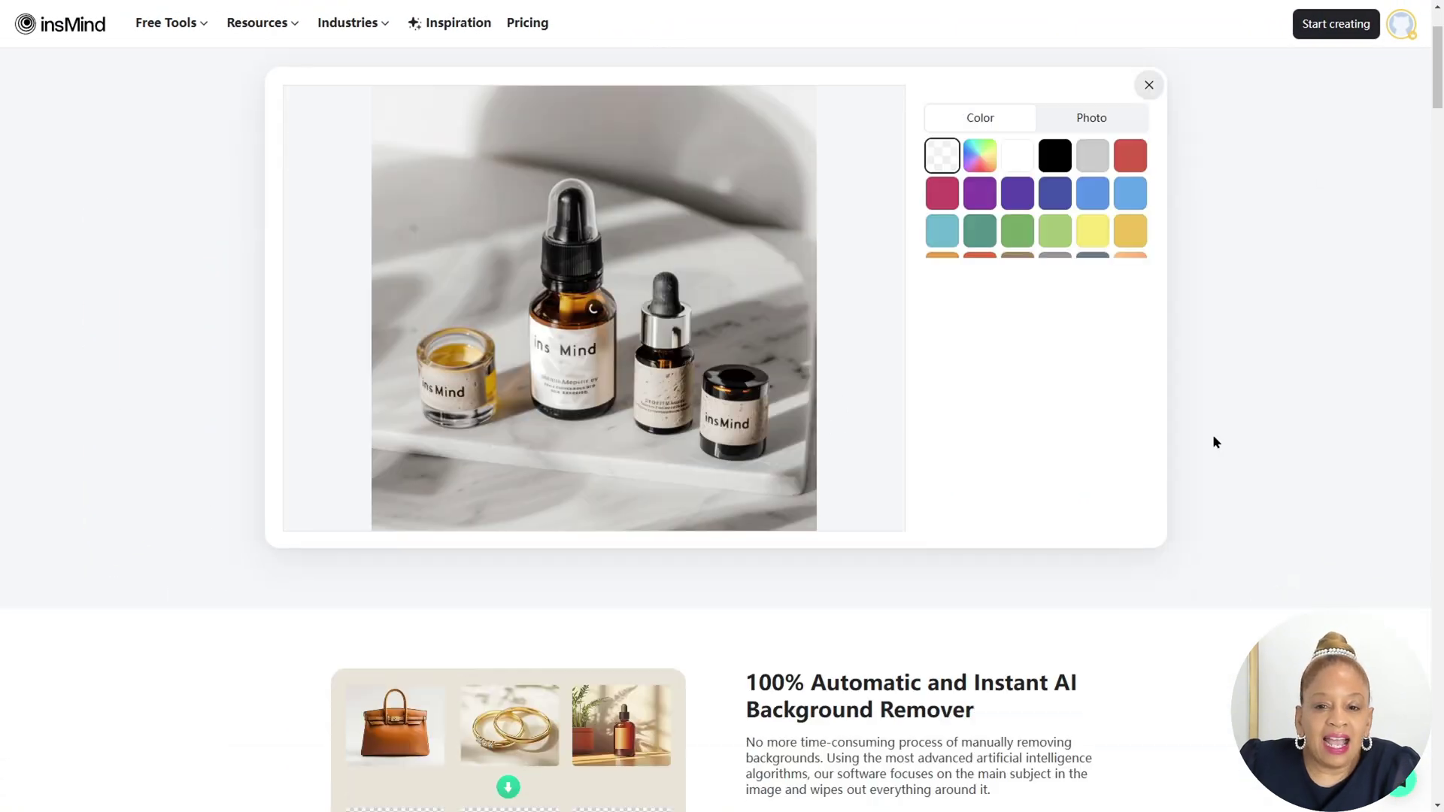
{"action": "scroll", "coordinate": [1198, 450], "scroll_direction": "up", "scroll_amount": 1}
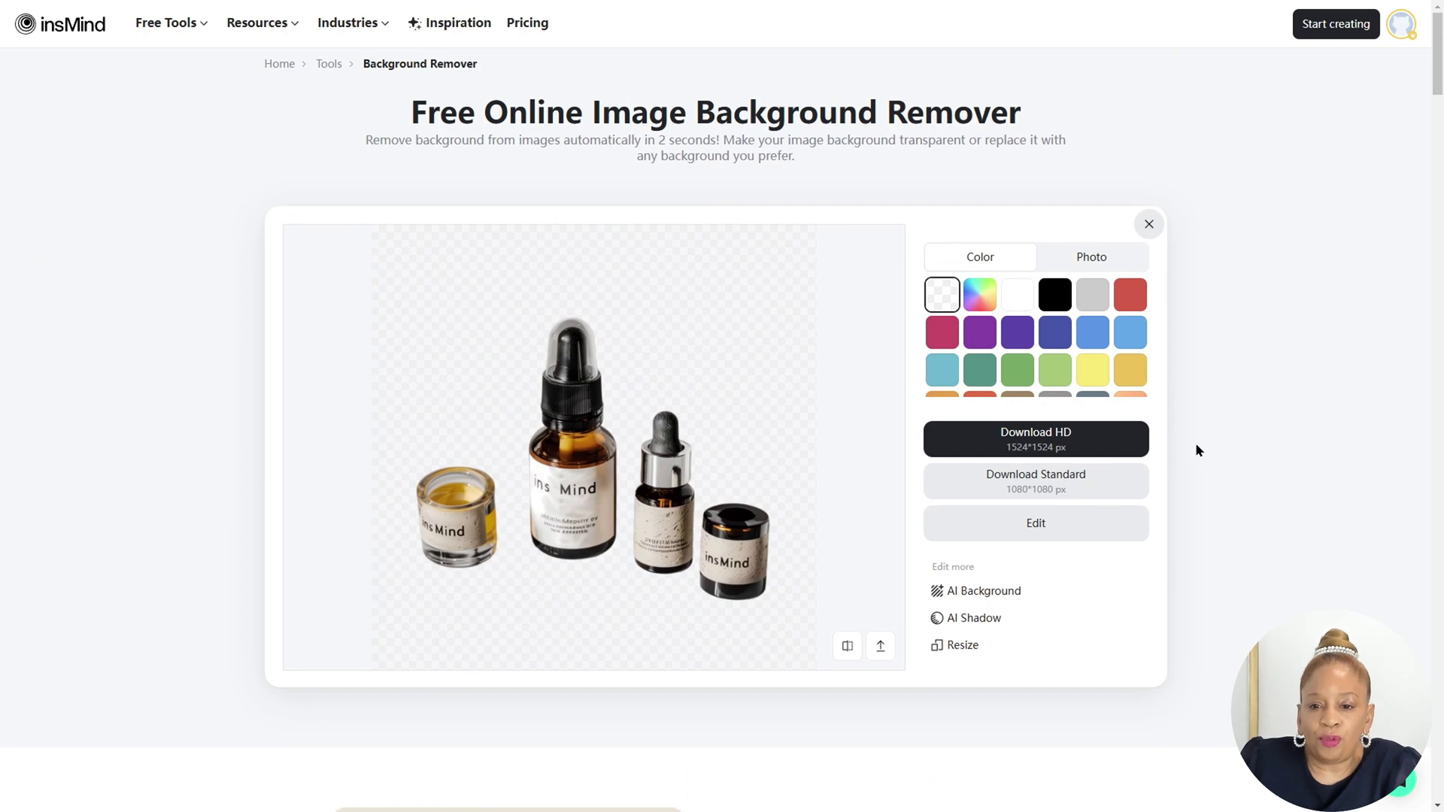
{"action": "left_click", "coordinate": [1011, 593]}
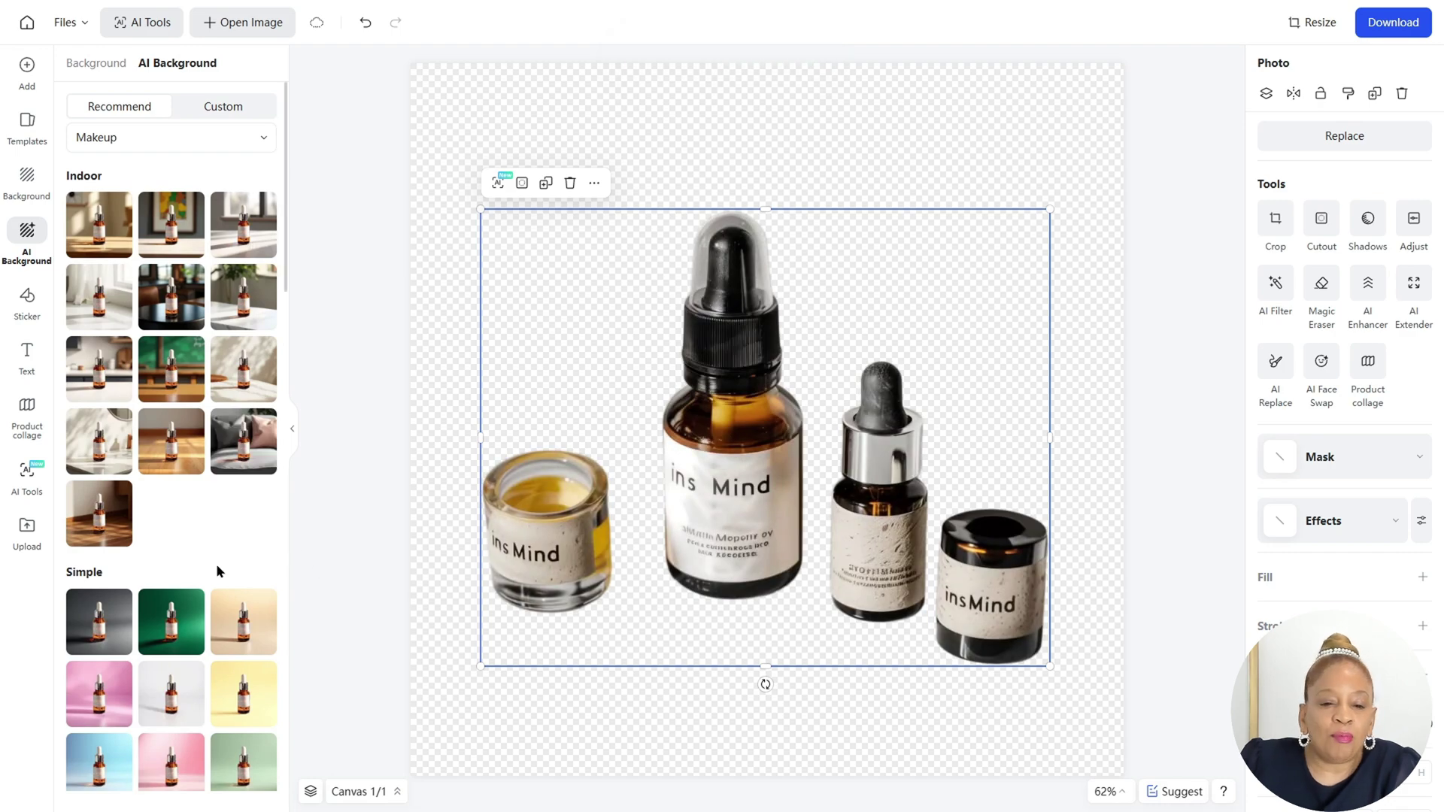
- Browse the Makeup backgrounds, generate the purple Disco scene from Podiums and apply its second variant to the cosmetics
{"action": "scroll", "coordinate": [215, 570], "scroll_direction": "down", "scroll_amount": 10}
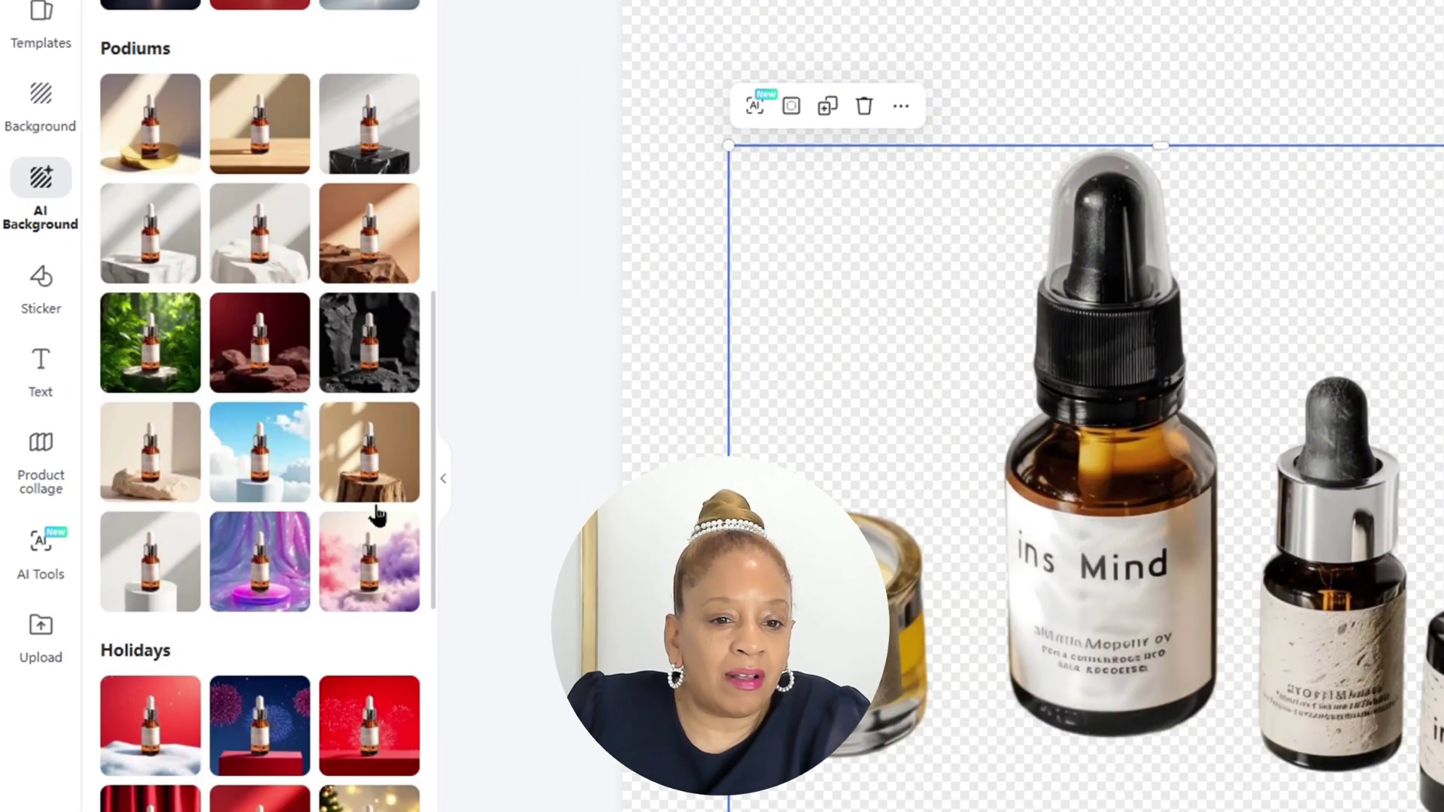
{"action": "scroll", "coordinate": [378, 516], "scroll_direction": "down", "scroll_amount": 13}
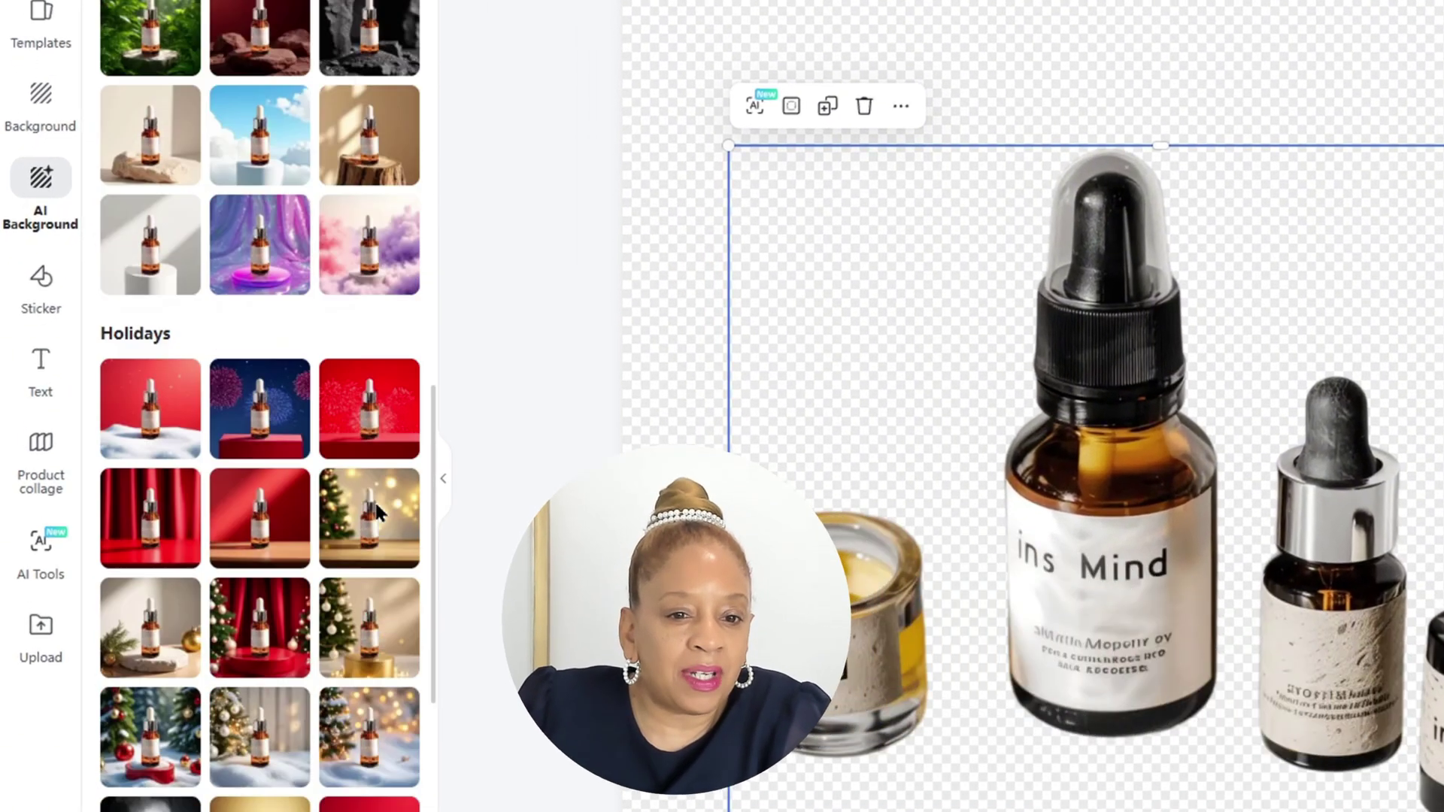
{"action": "scroll", "coordinate": [384, 507], "scroll_direction": "up", "scroll_amount": 8}
{"action": "scroll", "coordinate": [384, 510], "scroll_direction": "up", "scroll_amount": 10}
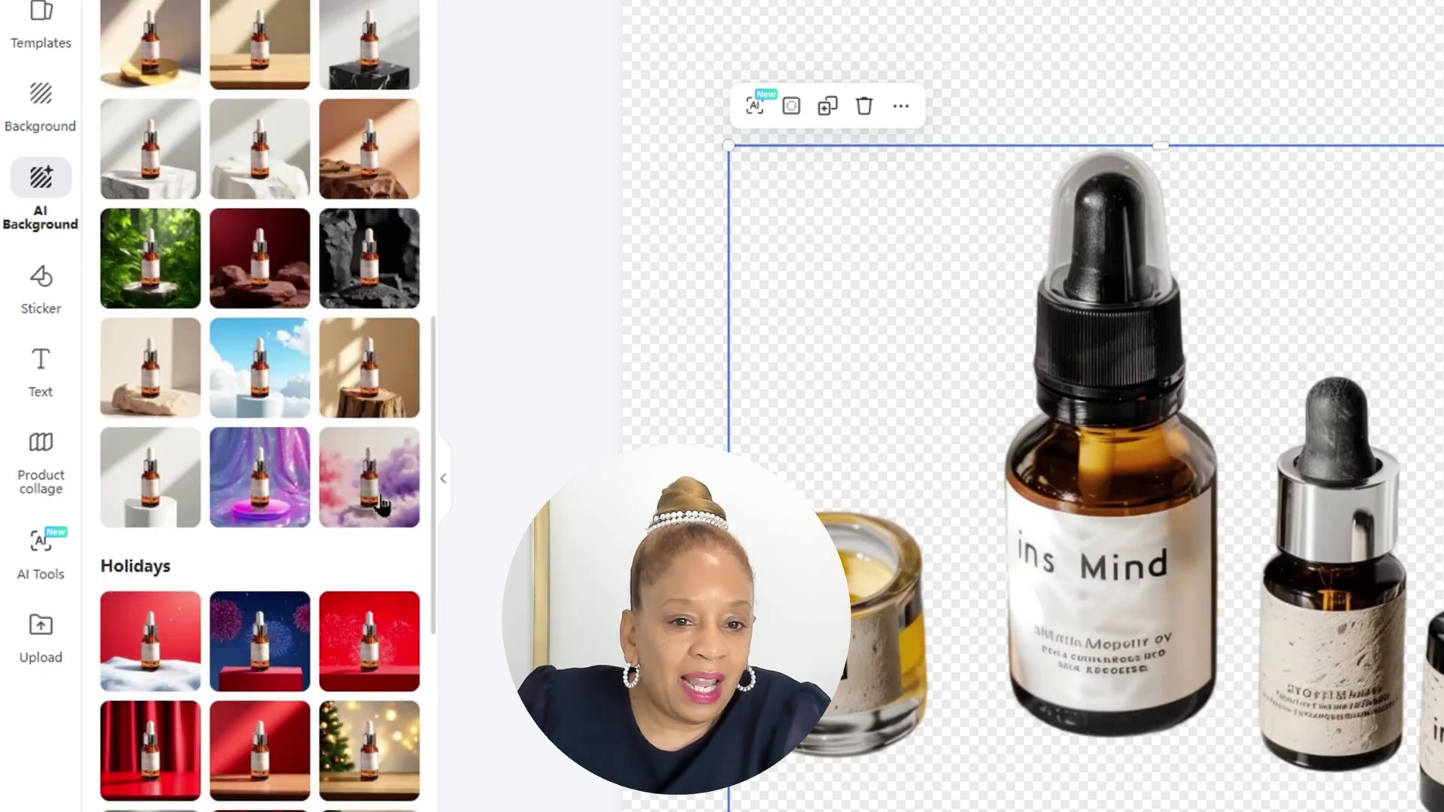
{"action": "scroll", "coordinate": [225, 639], "scroll_direction": "down", "scroll_amount": 3}
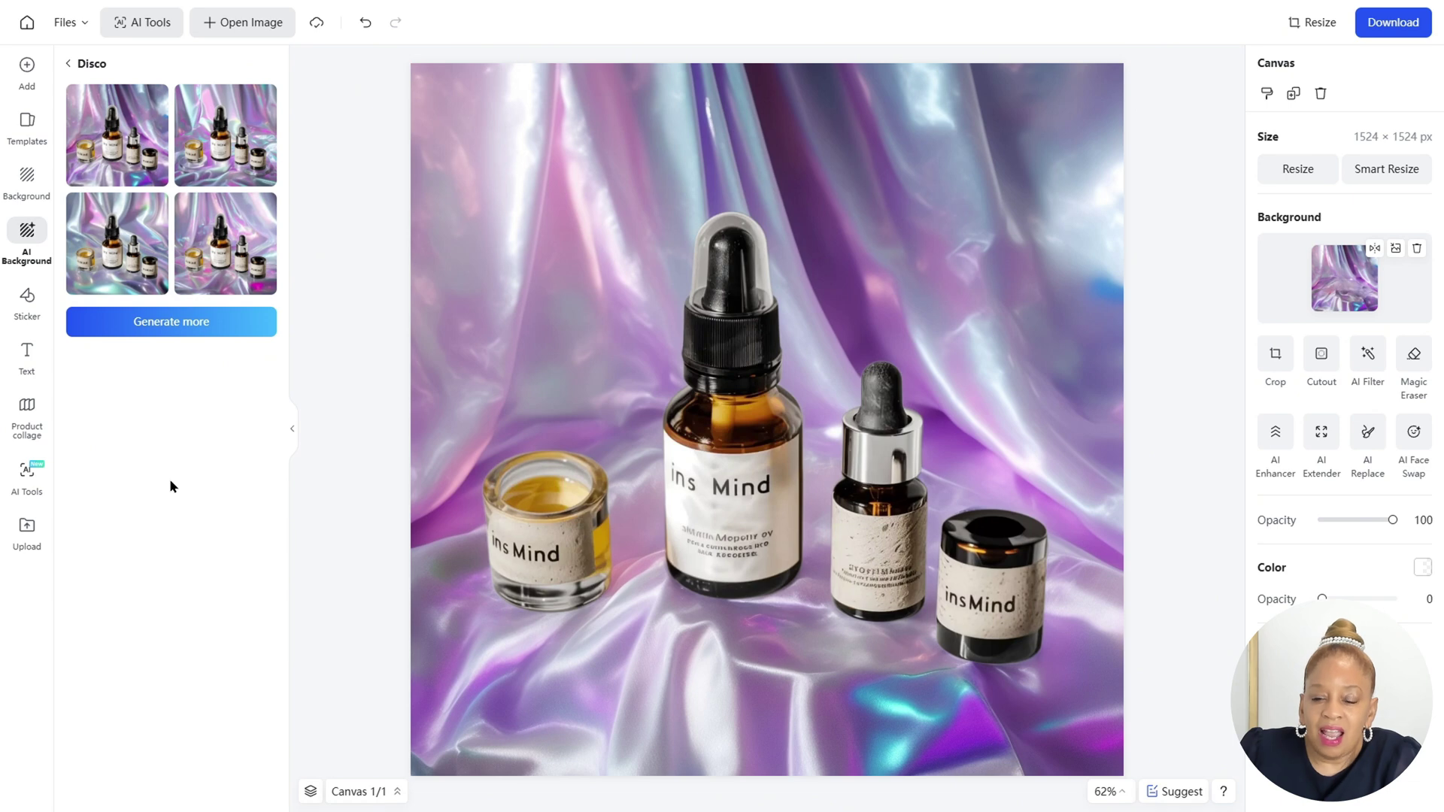
{"action": "left_click", "coordinate": [225, 134]}
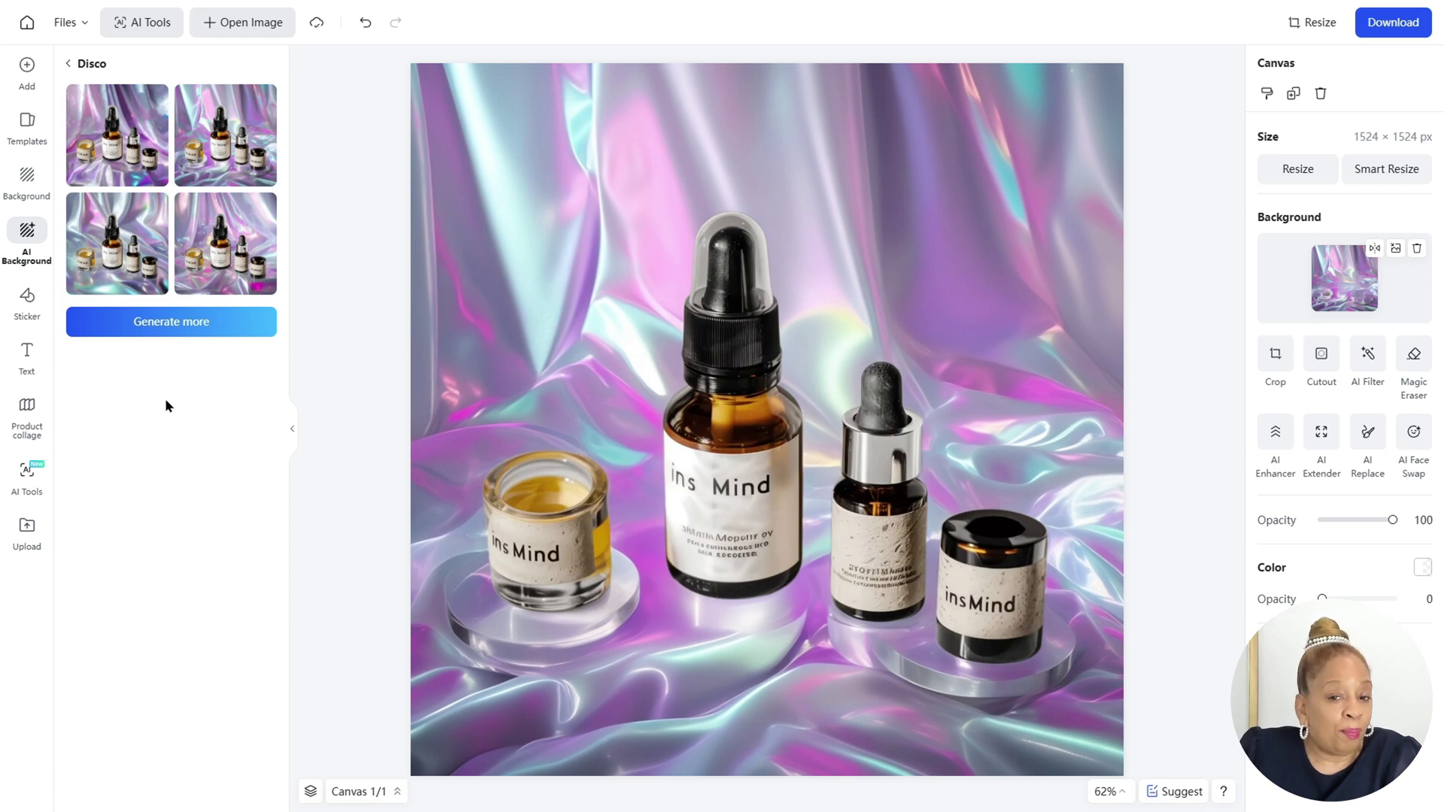
- Generate the Rose background from Props for the cosmetics, try the first variant and select the third one
{"action": "left_click", "coordinate": [68, 63]}
{"action": "scroll", "coordinate": [233, 529], "scroll_direction": "down", "scroll_amount": 1}
{"action": "scroll", "coordinate": [233, 529], "scroll_direction": "down", "scroll_amount": 10}
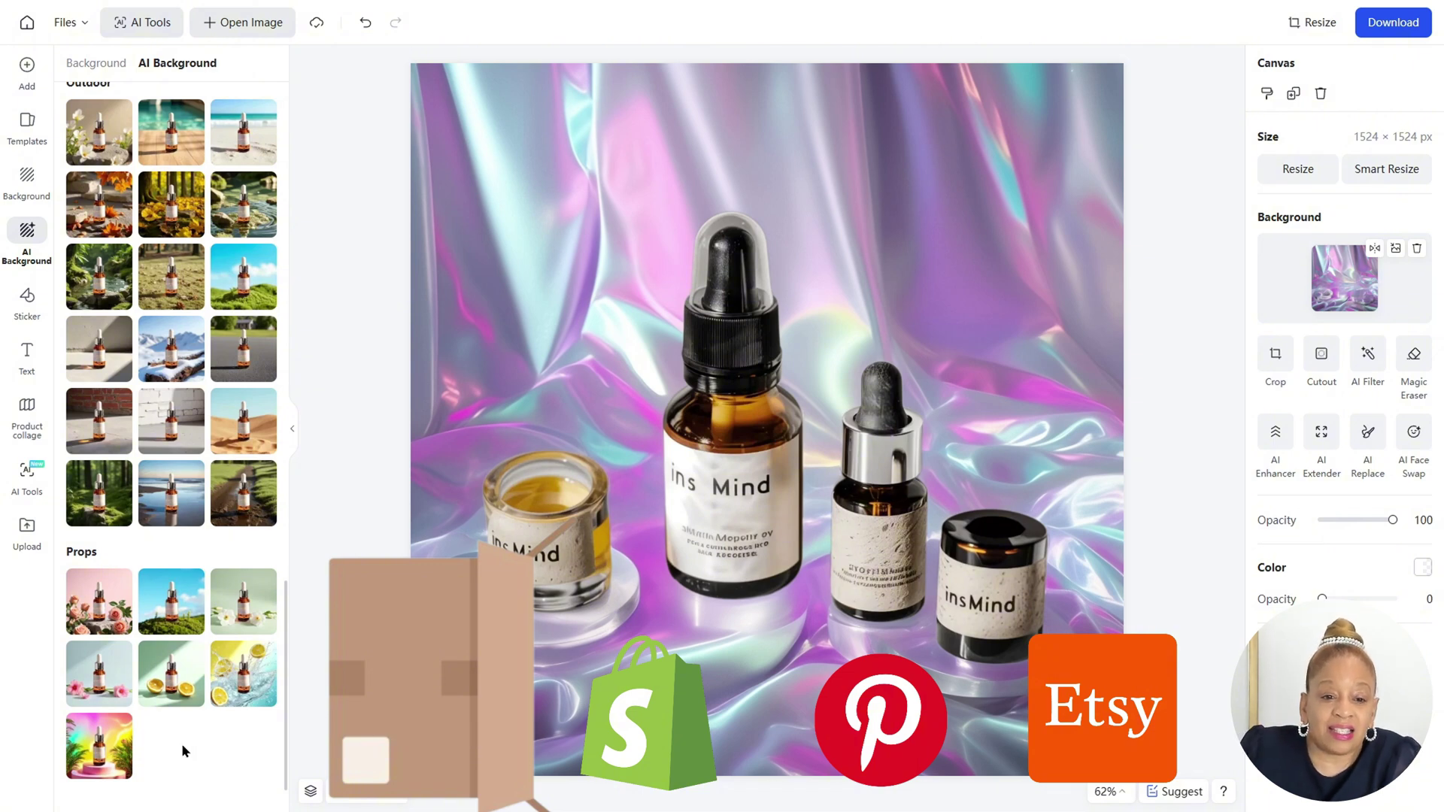
{"action": "left_click", "coordinate": [99, 598]}
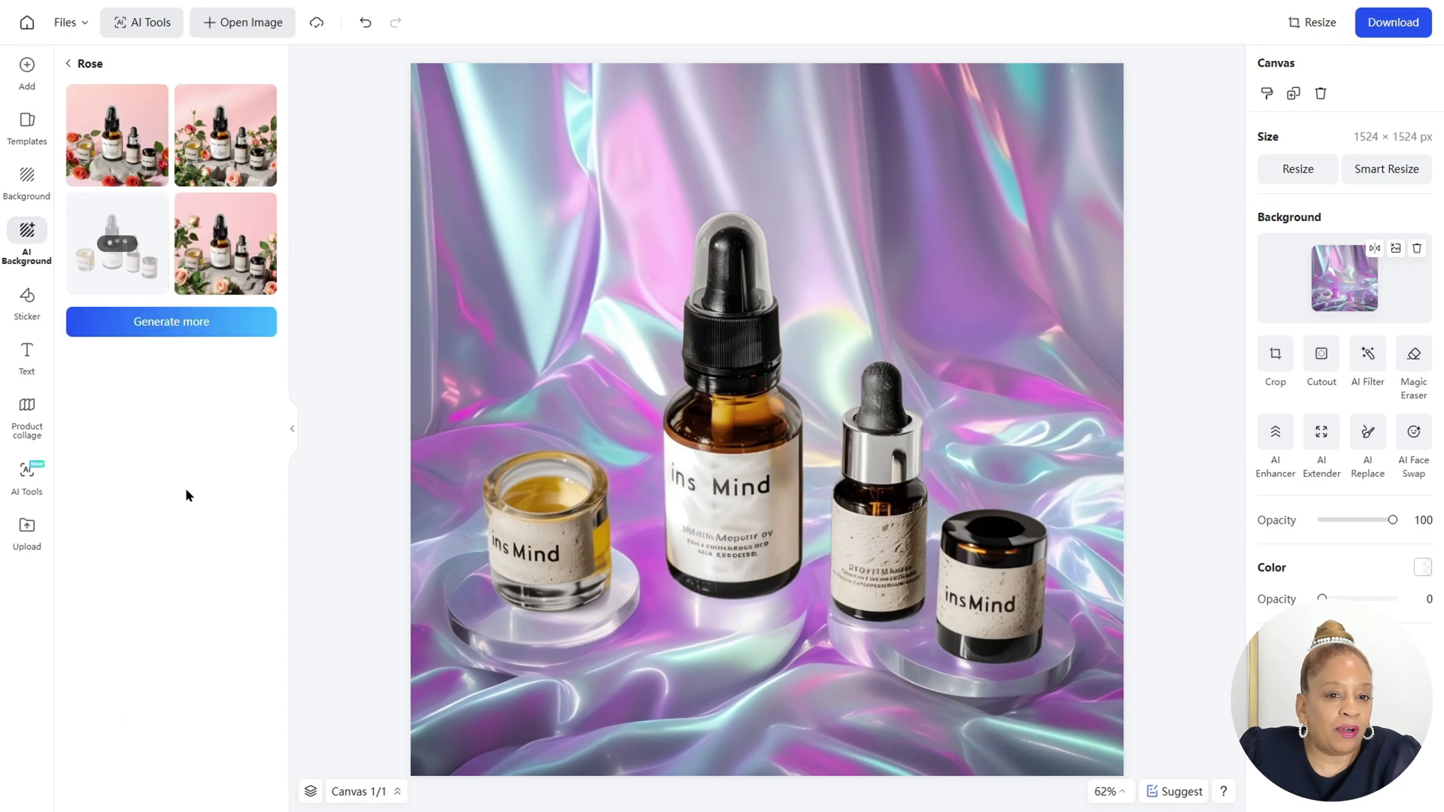
{"action": "left_click", "coordinate": [116, 136]}
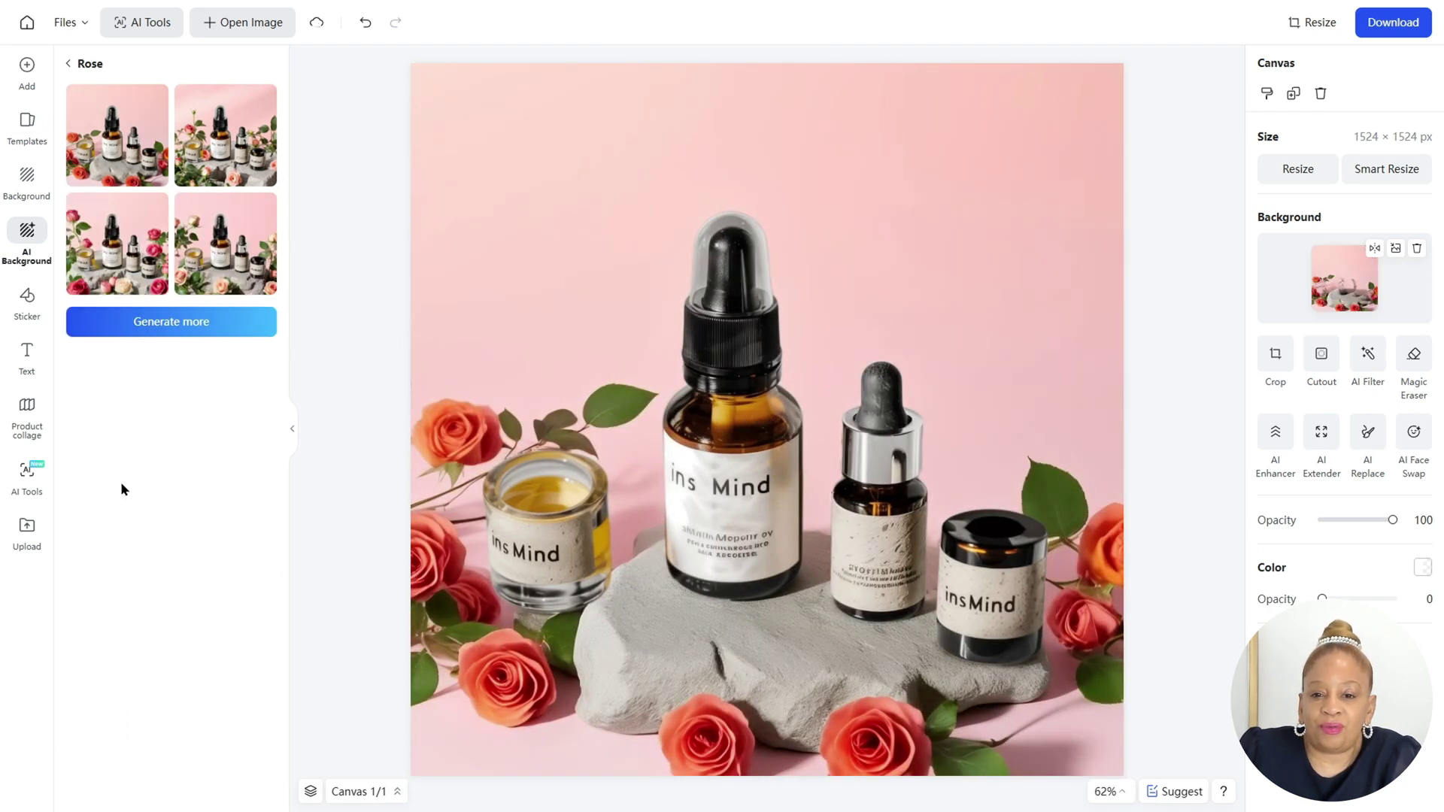
{"action": "left_click", "coordinate": [123, 269]}
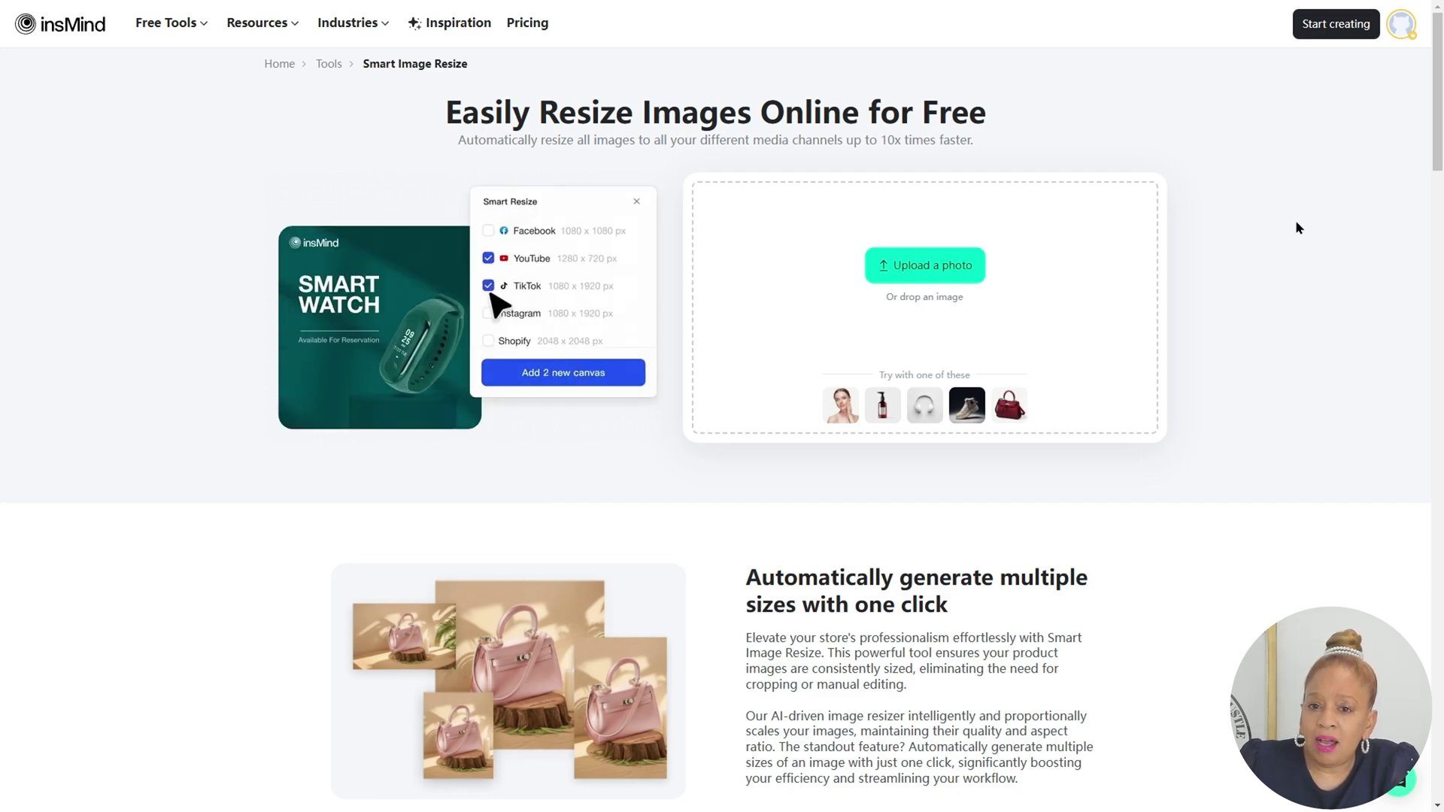
- Upload the merch banner for Smart Resize, add a Facebook Post canvas of 1200 × 628 px and nudge the picture on it
{"action": "left_click", "coordinate": [975, 269]}
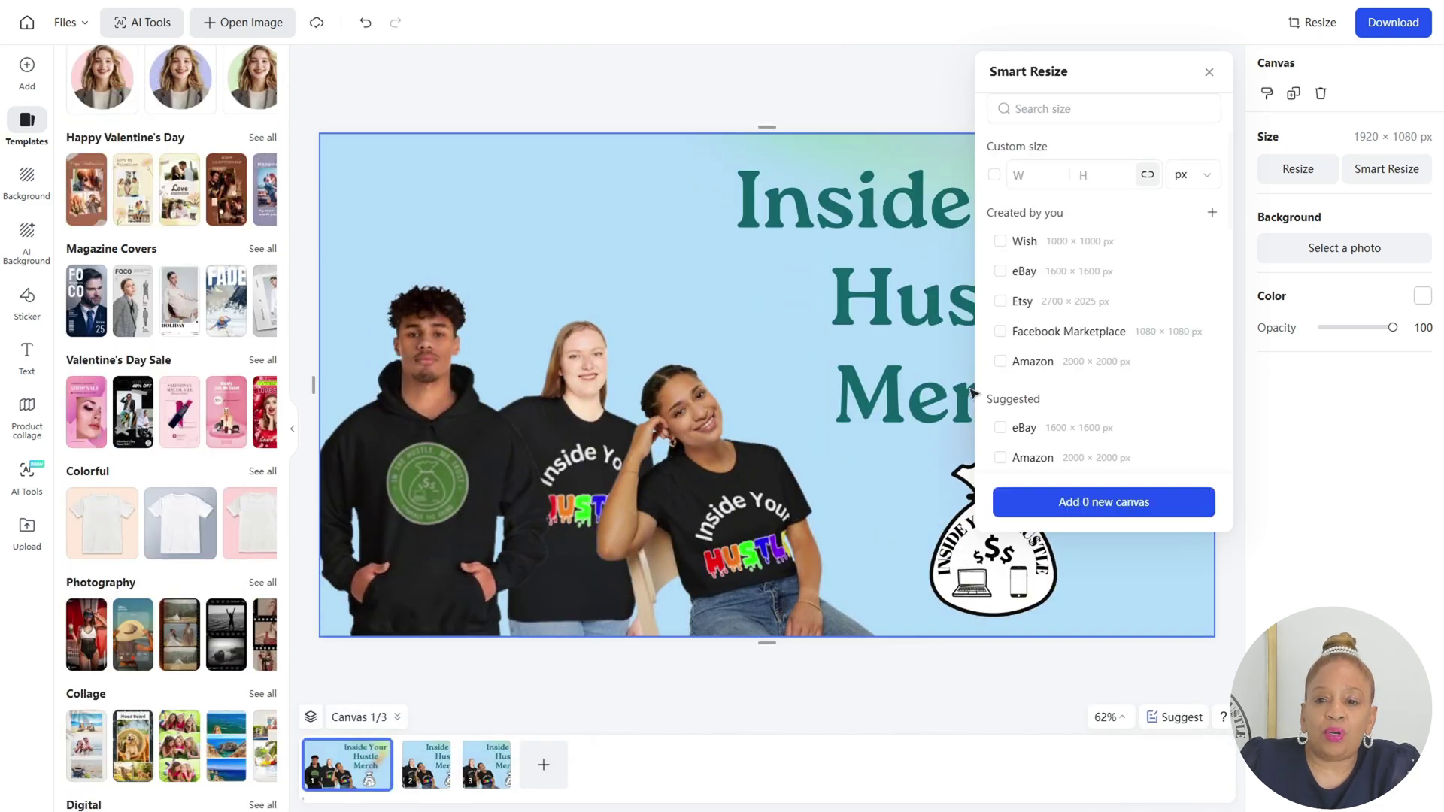
{"action": "scroll", "coordinate": [1074, 331], "scroll_direction": "down", "scroll_amount": 10}
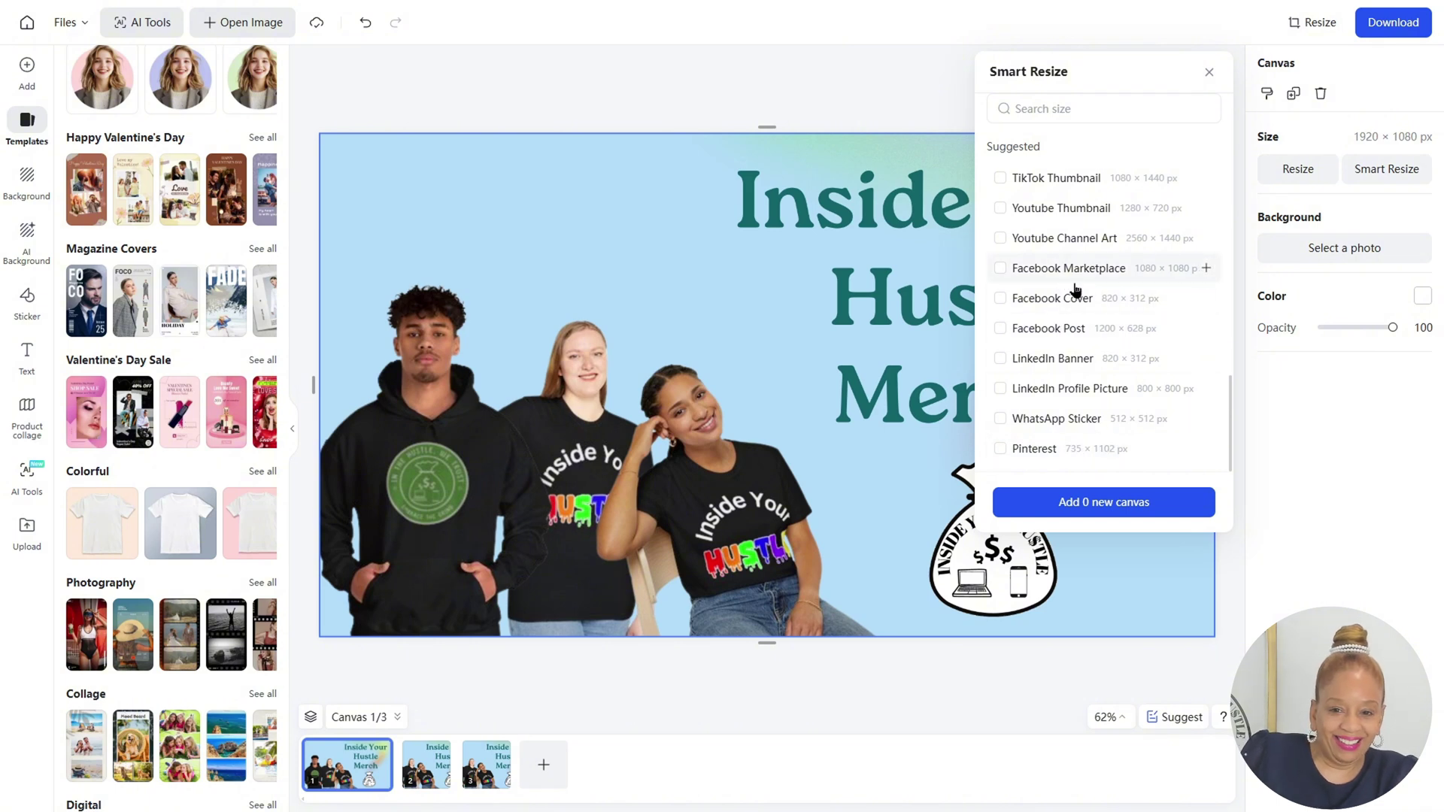
{"action": "left_click", "coordinate": [1114, 496]}
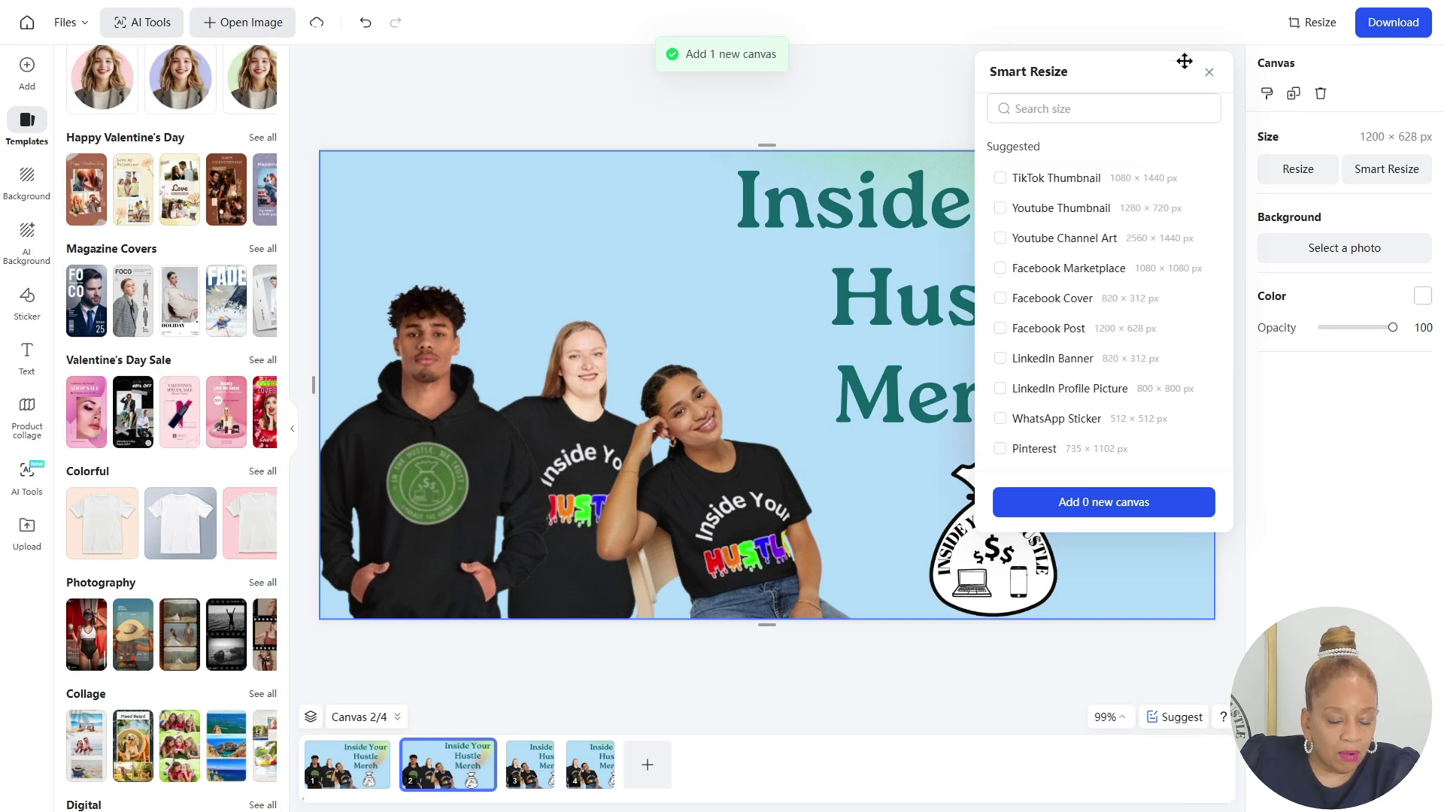
{"action": "left_click", "coordinate": [1209, 73]}
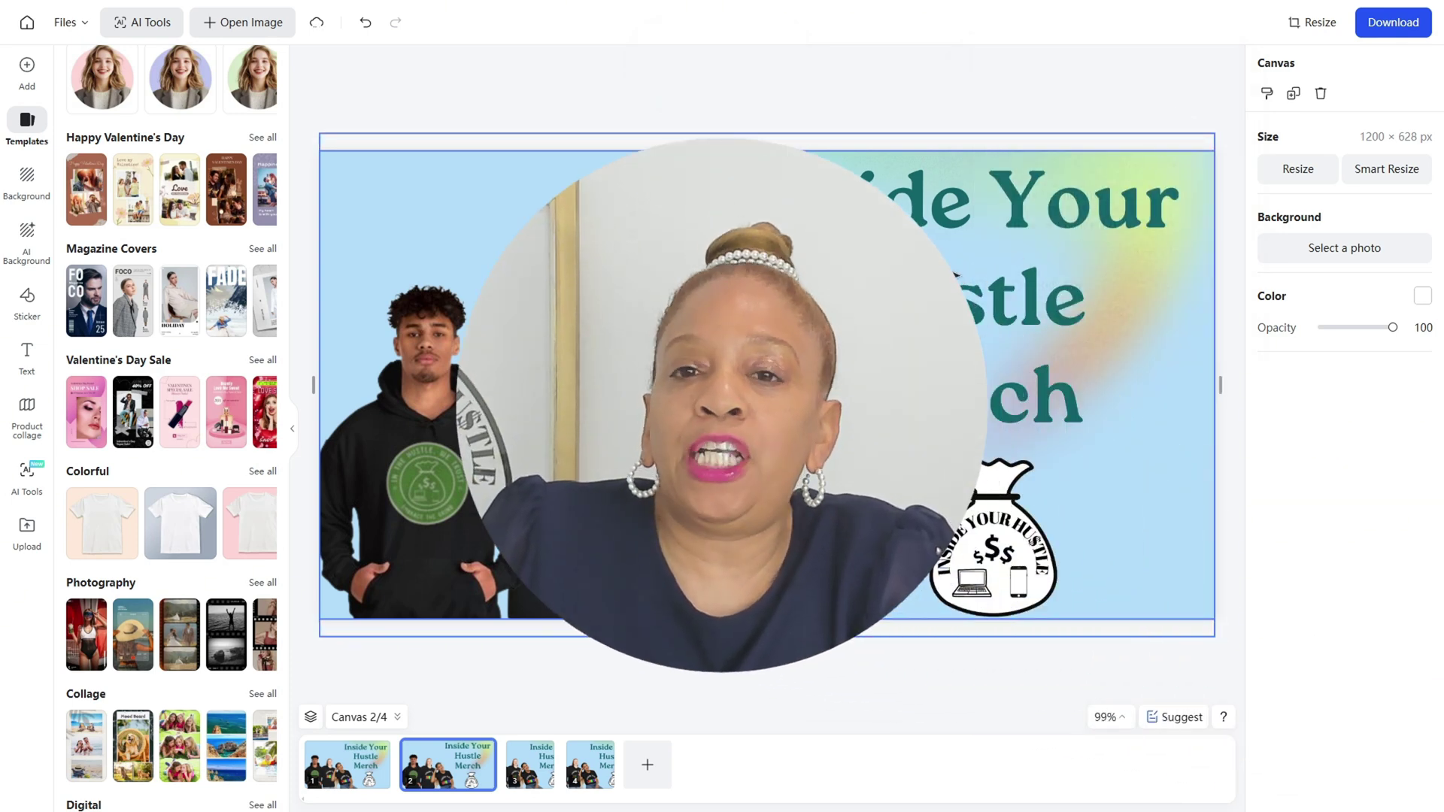
{"action": "mouse_move", "coordinate": [959, 282]}
{"action": "left_mouse_down"}
{"action": "mouse_move", "coordinate": [953, 257]}
{"action": "mouse_move", "coordinate": [949, 277]}
{"action": "left_mouse_up"}
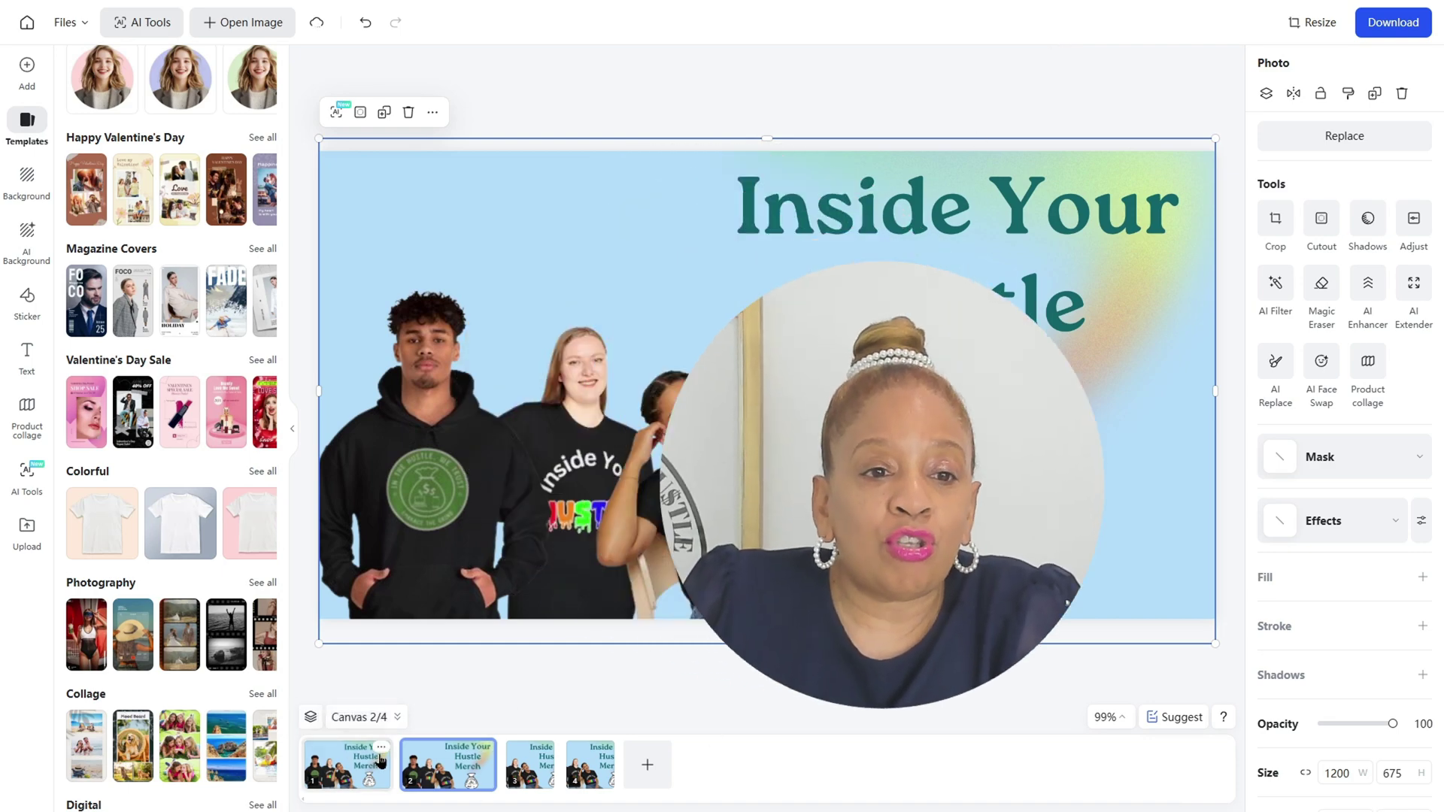
- Add a Temu canvas of 1600 × 1600 px from the first canvas with Smart Resize
{"action": "right_click", "coordinate": [382, 760]}
{"action": "left_click", "coordinate": [451, 744]}
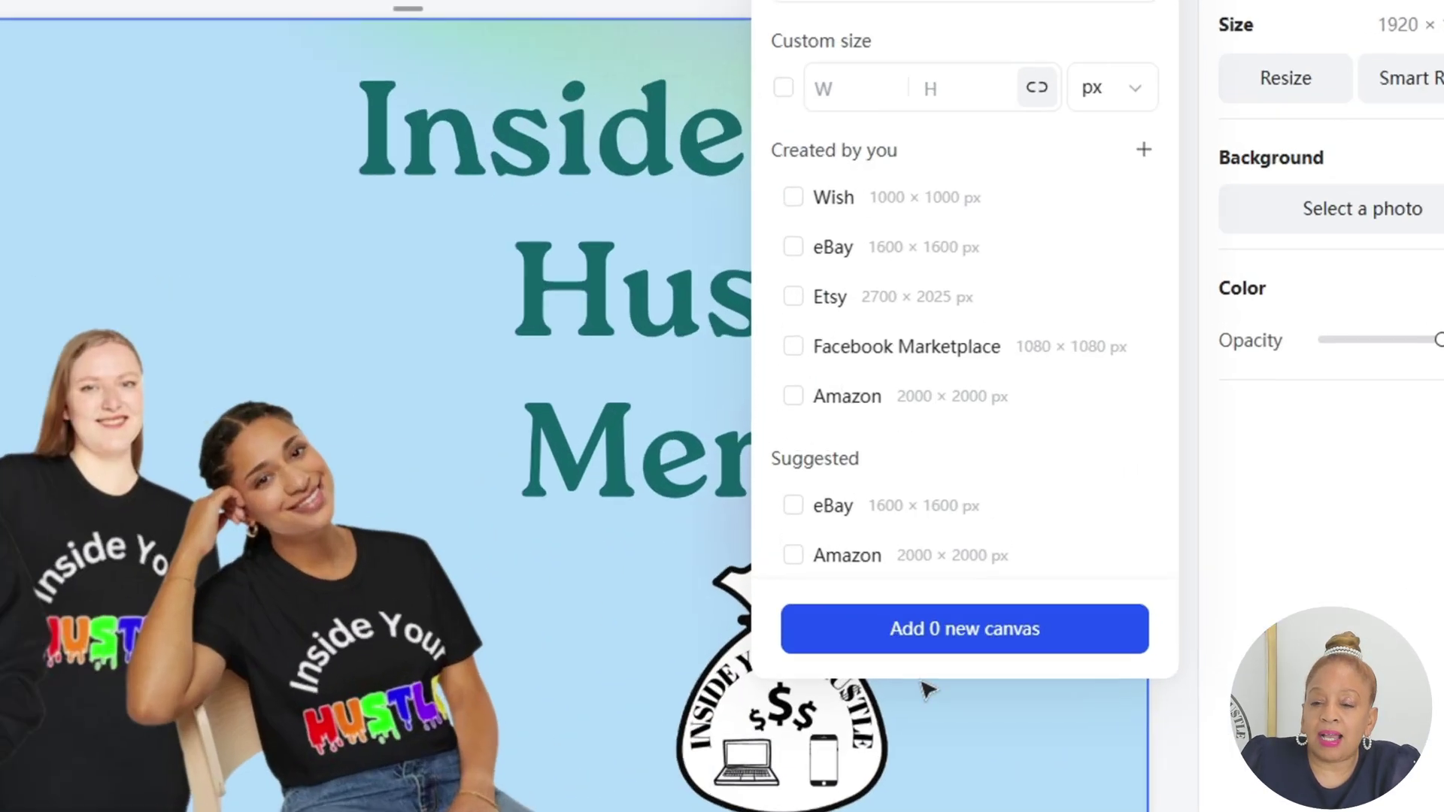
{"action": "scroll", "coordinate": [1169, 268], "scroll_direction": "down", "scroll_amount": 5}
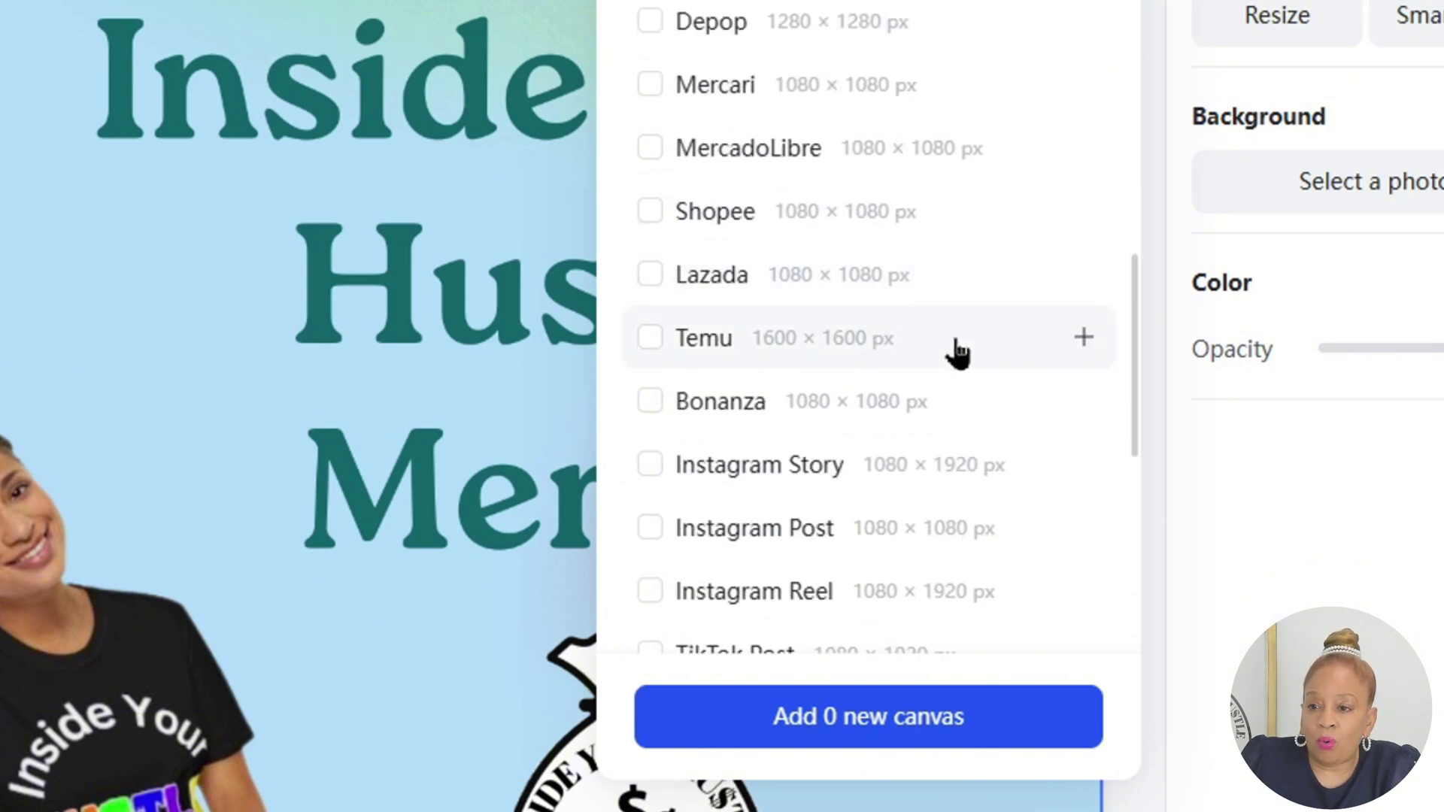
{"action": "left_click", "coordinate": [1016, 722]}
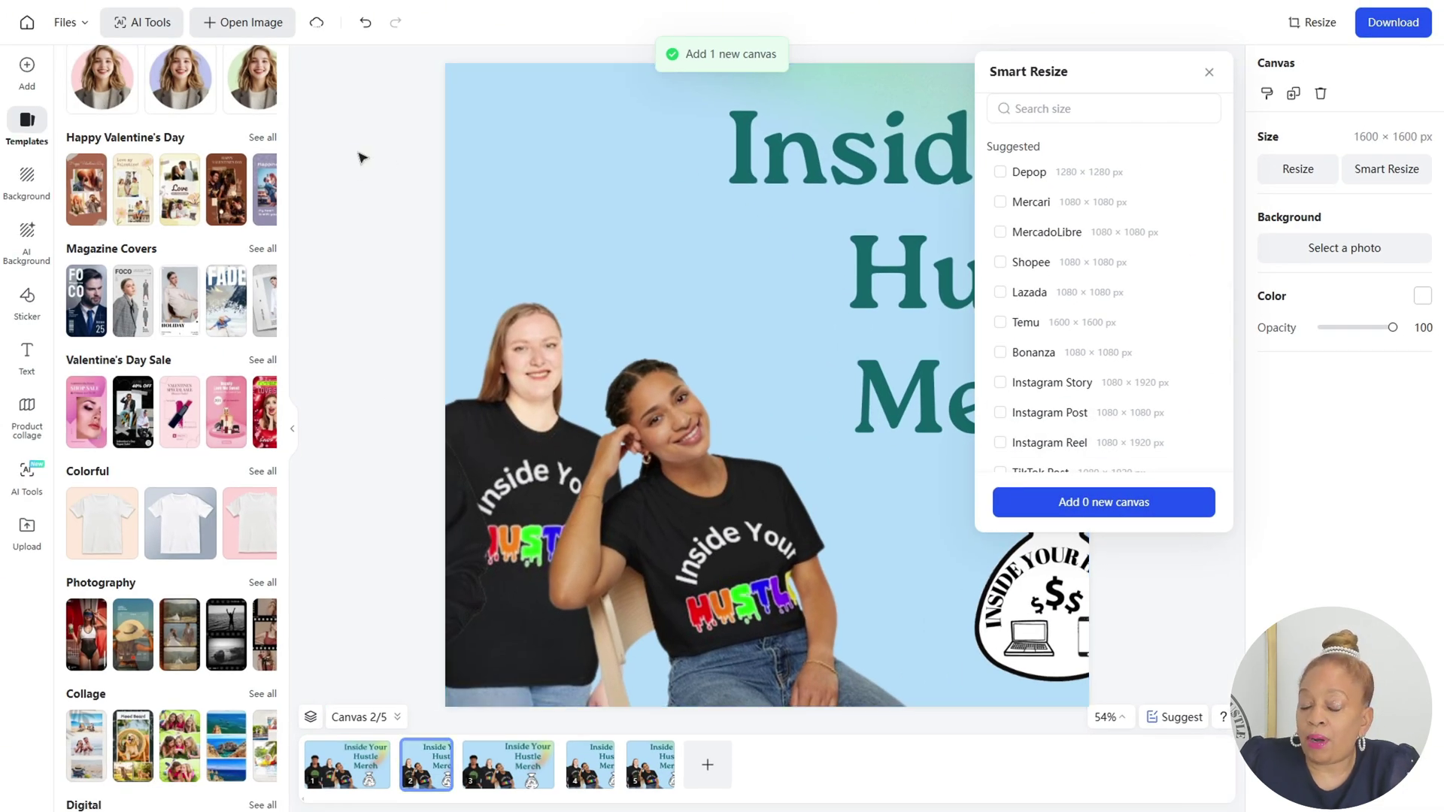
- Add a Facebook Post canvas of 1200 × 628 px from the square canvas and select its merch picture
{"action": "scroll", "coordinate": [1137, 301], "scroll_direction": "down", "scroll_amount": 5}
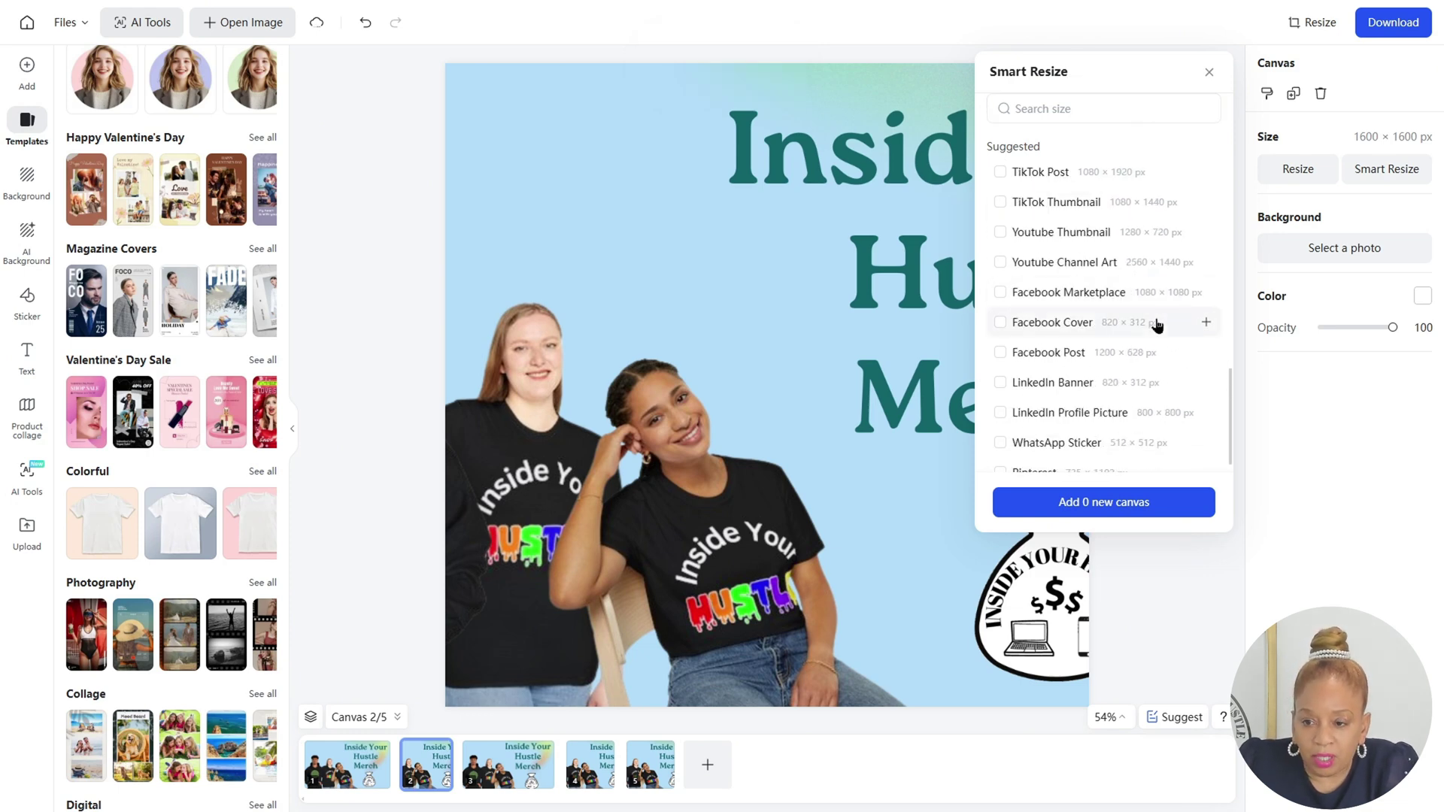
{"action": "left_click", "coordinate": [1059, 354]}
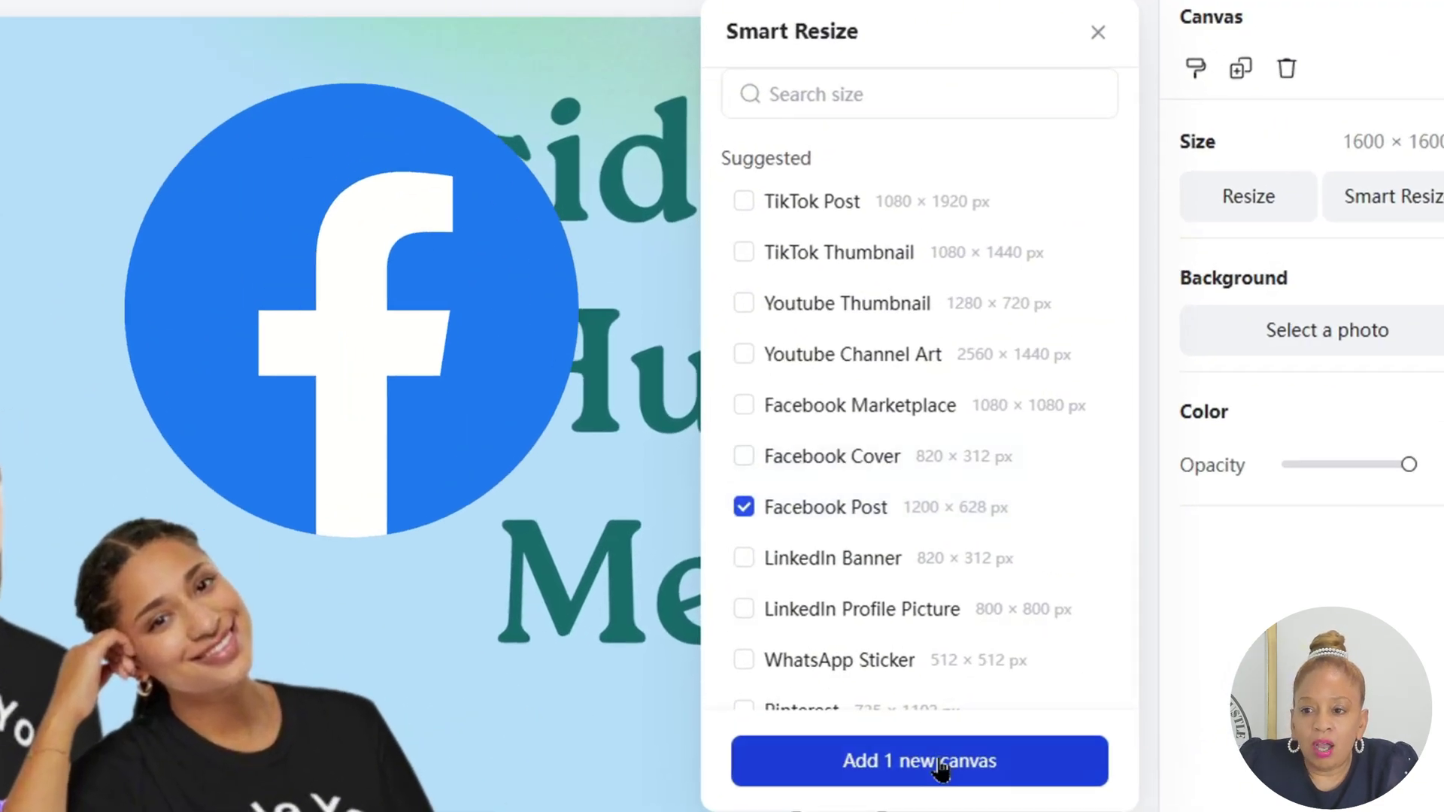
{"action": "left_click", "coordinate": [936, 763]}
{"action": "left_click", "coordinate": [474, 485]}
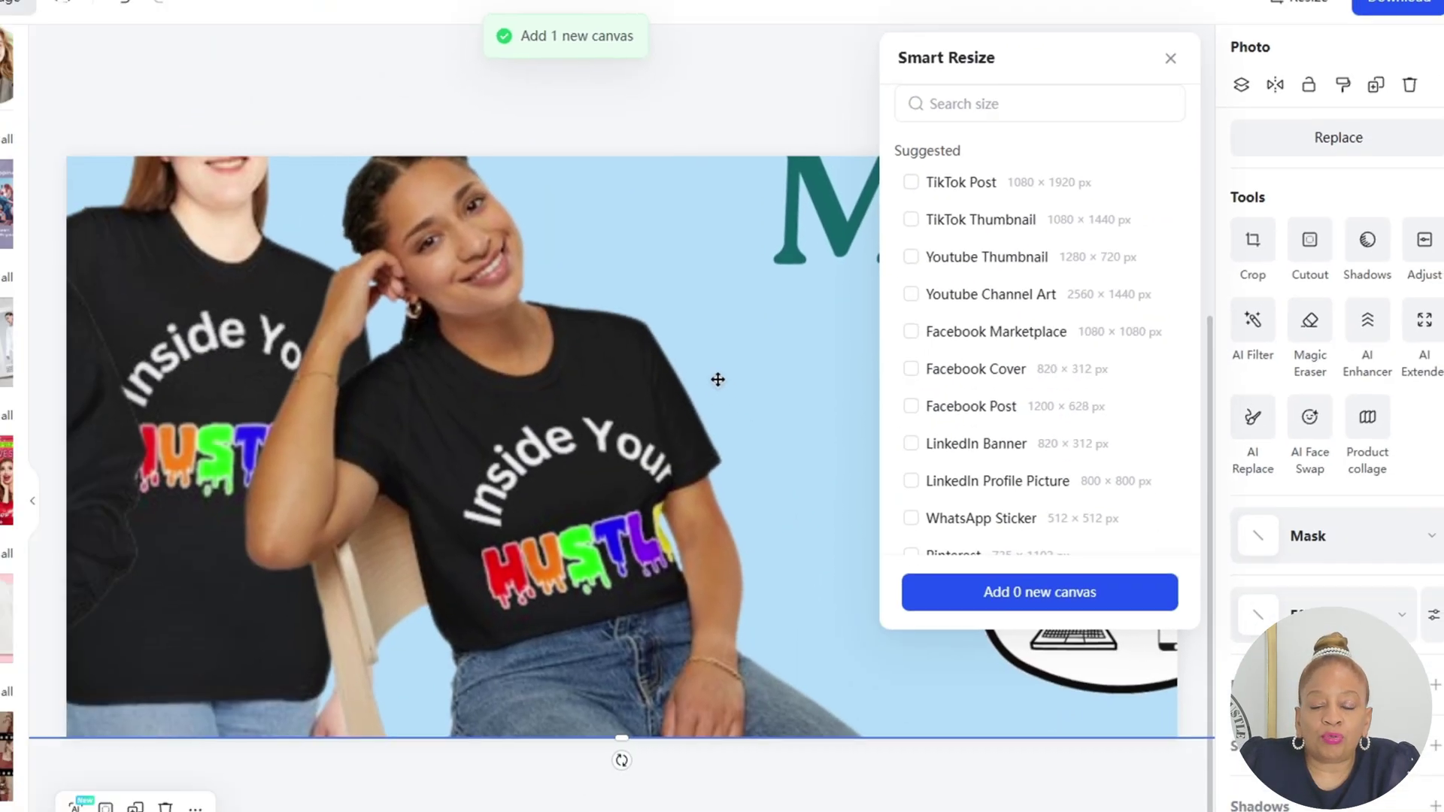
{"action": "left_click", "coordinate": [1170, 57]}
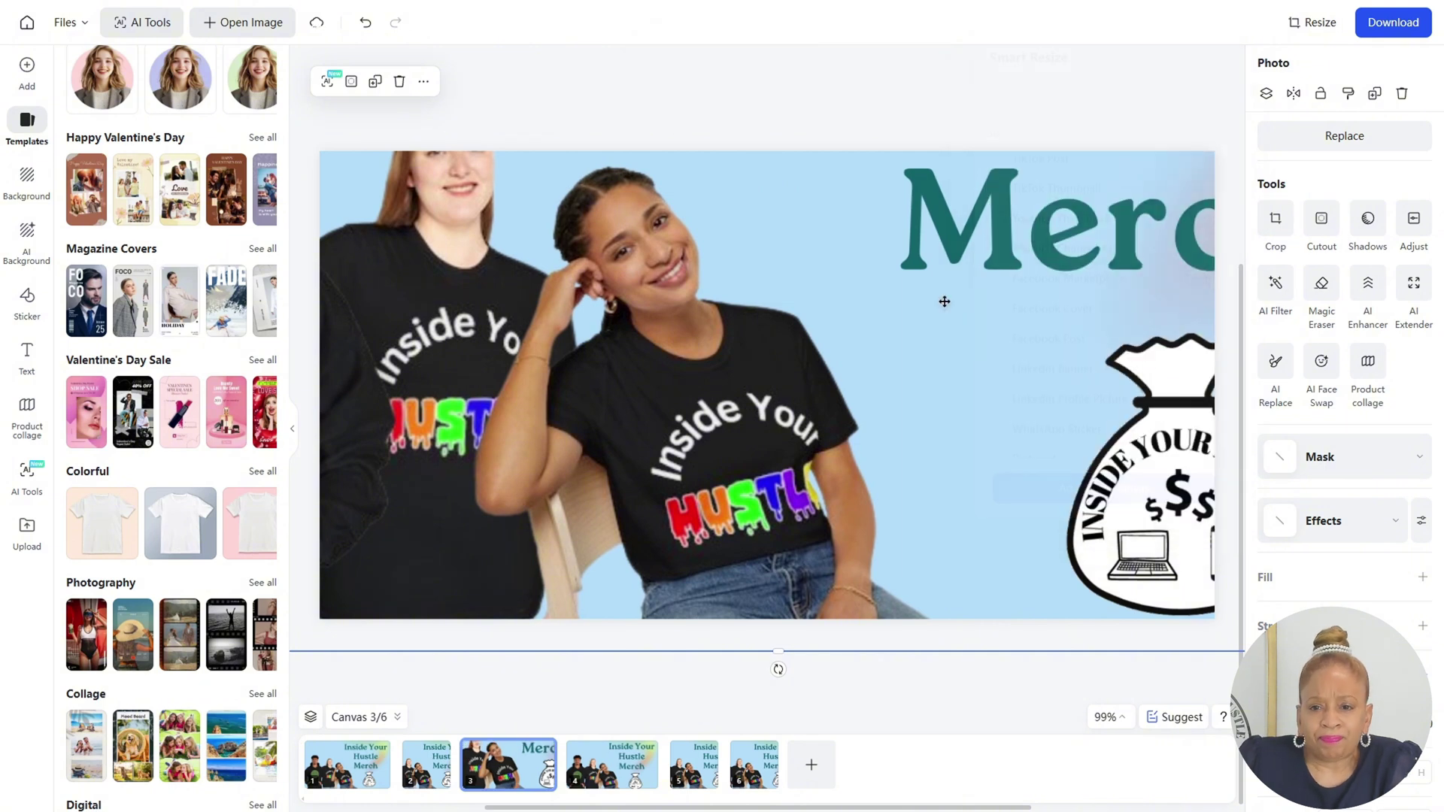
- Shrink the oversized merch picture on the new Facebook Post canvas and move it so the three models and title fit
{"action": "scroll", "coordinate": [941, 331], "scroll_direction": "down", "scroll_amount": 5}
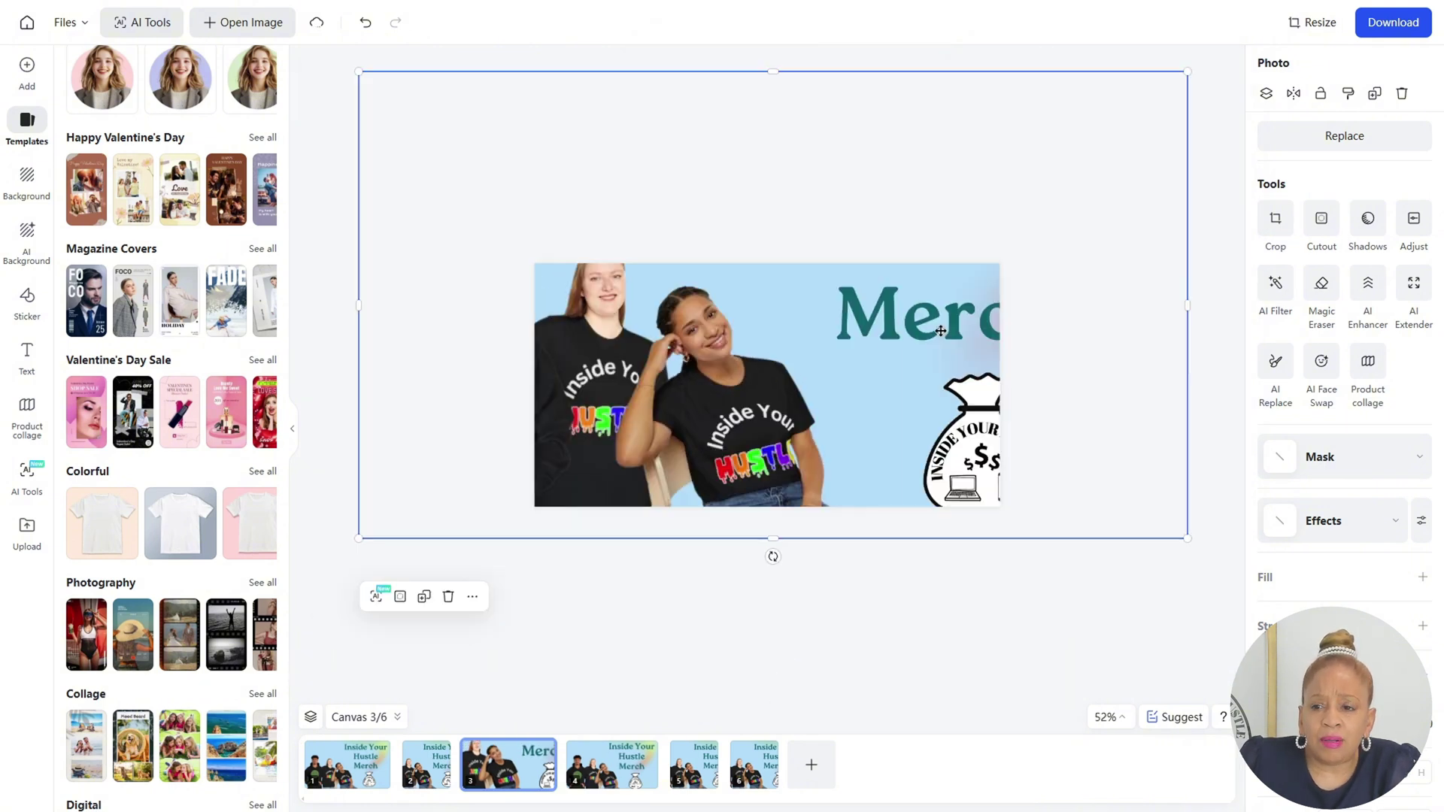
{"action": "scroll", "coordinate": [941, 331], "scroll_direction": "down", "scroll_amount": 2}
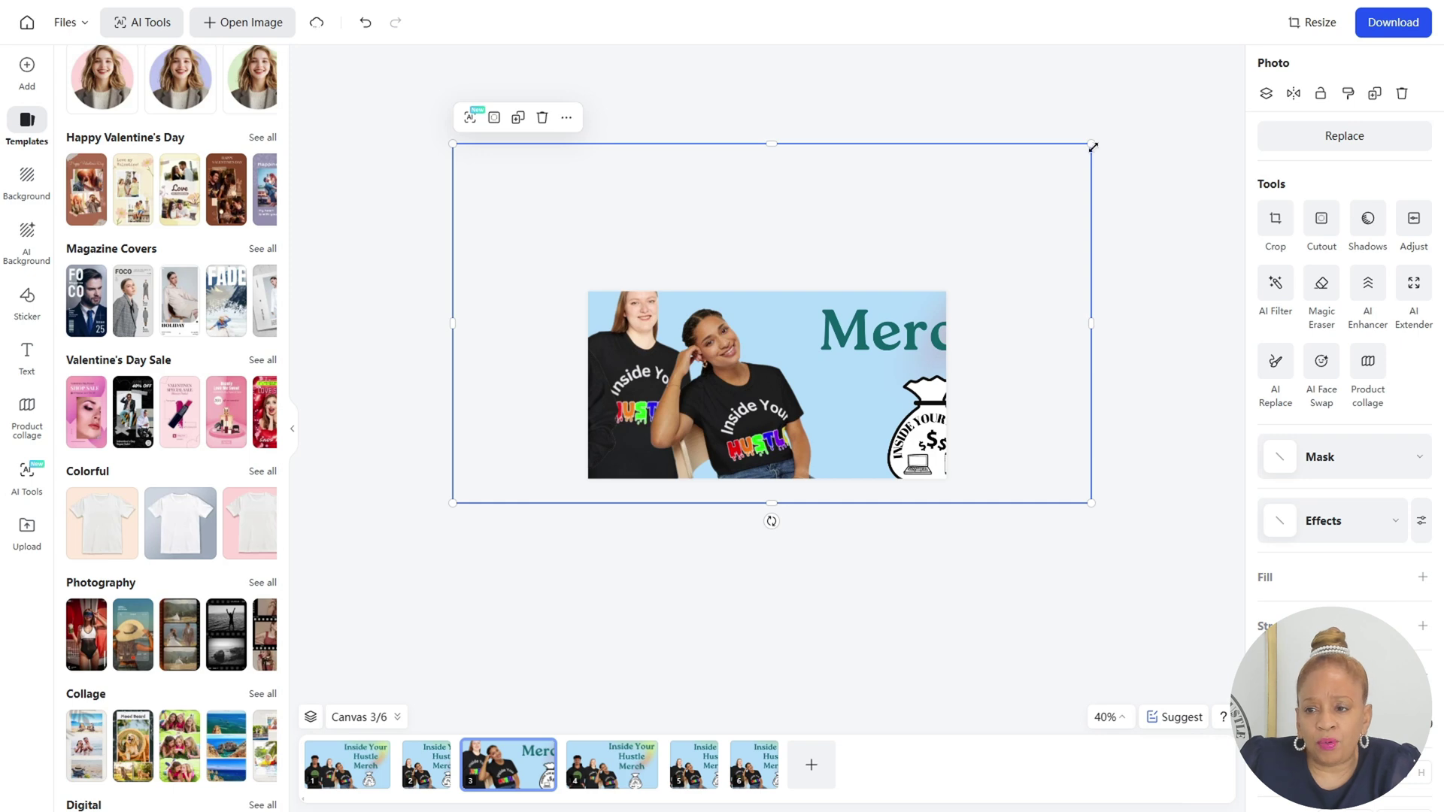
{"action": "left_click_drag", "start_coordinate": [1093, 146], "coordinate": [919, 306]}
{"action": "left_click_drag", "start_coordinate": [818, 308], "coordinate": [867, 345]}
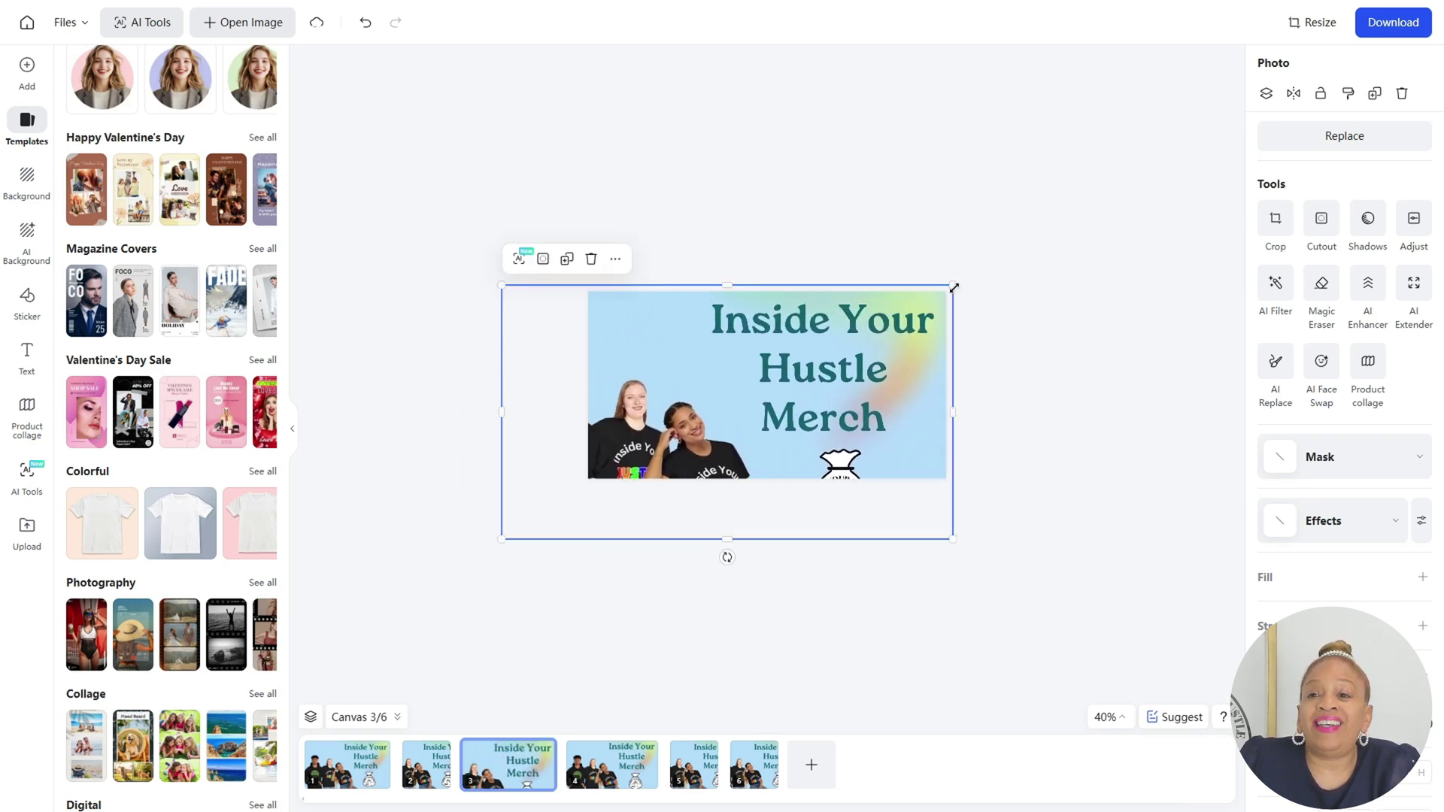
{"action": "left_click_drag", "start_coordinate": [953, 287], "coordinate": [903, 325]}
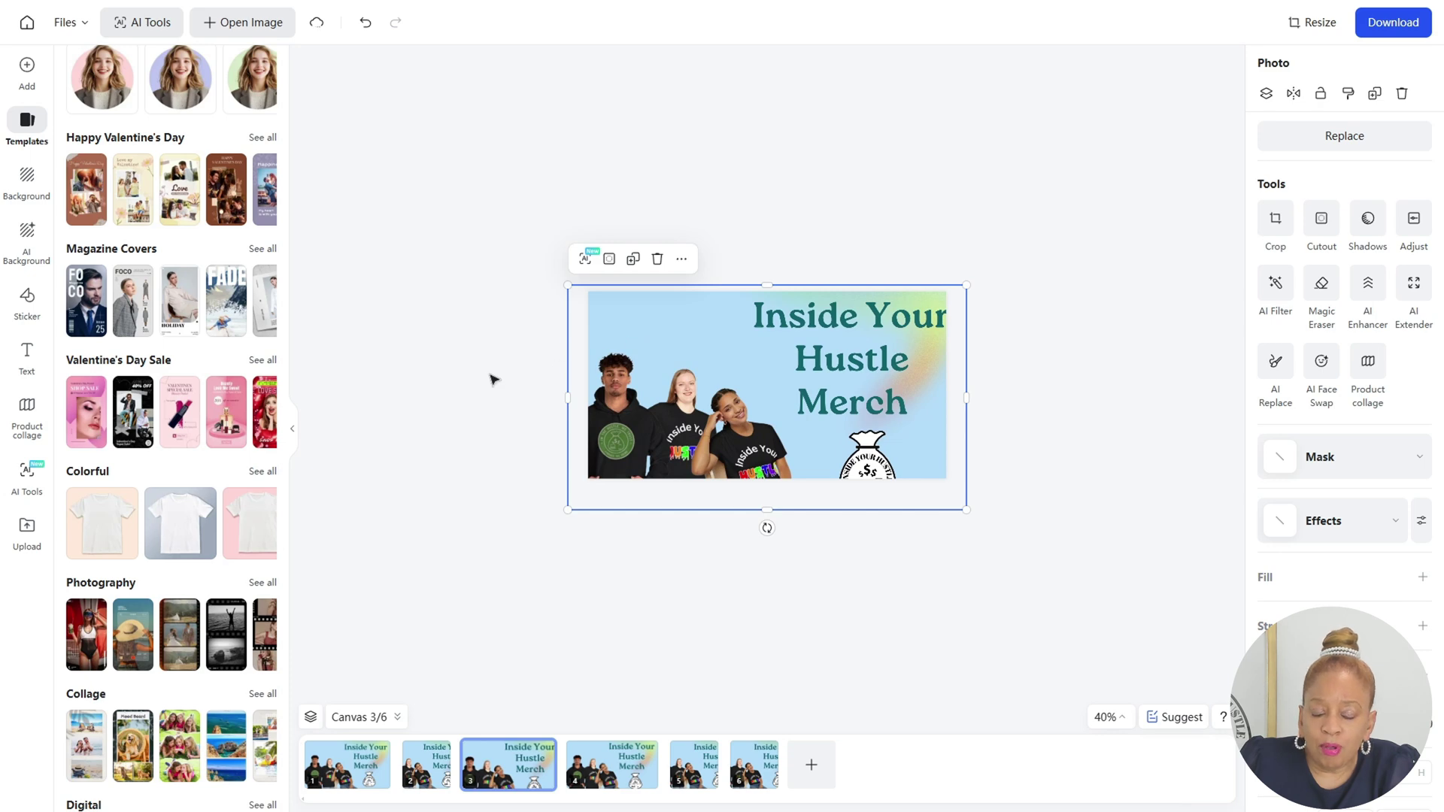
{"action": "left_click_drag", "start_coordinate": [813, 366], "coordinate": [811, 368]}
{"action": "left_click", "coordinate": [1086, 323]}
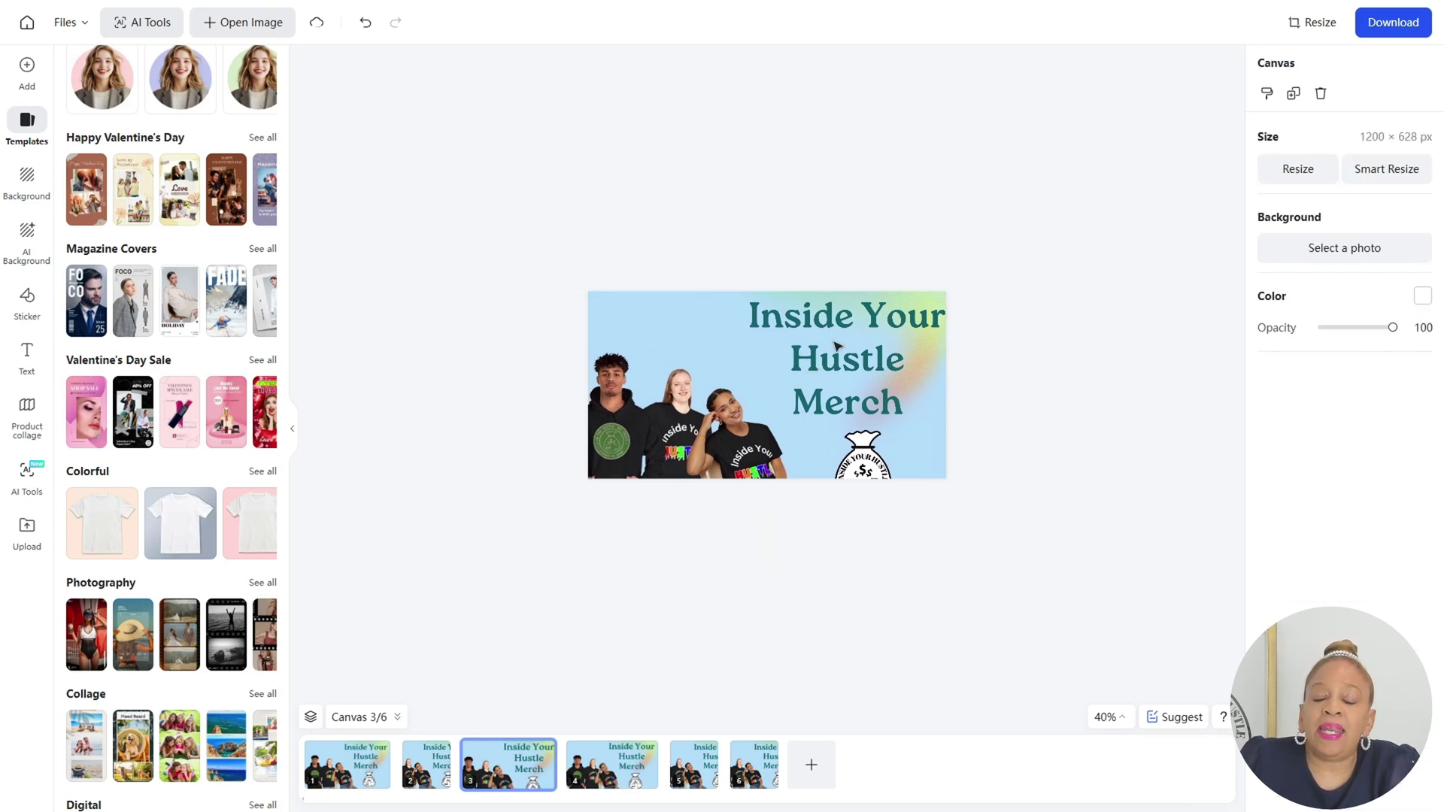
- Fine-tune the merch picture on the Facebook Post canvas by raising it, shrinking it slightly and realigning it with the edges
{"action": "scroll", "coordinate": [766, 354], "scroll_direction": "up", "scroll_amount": 5}
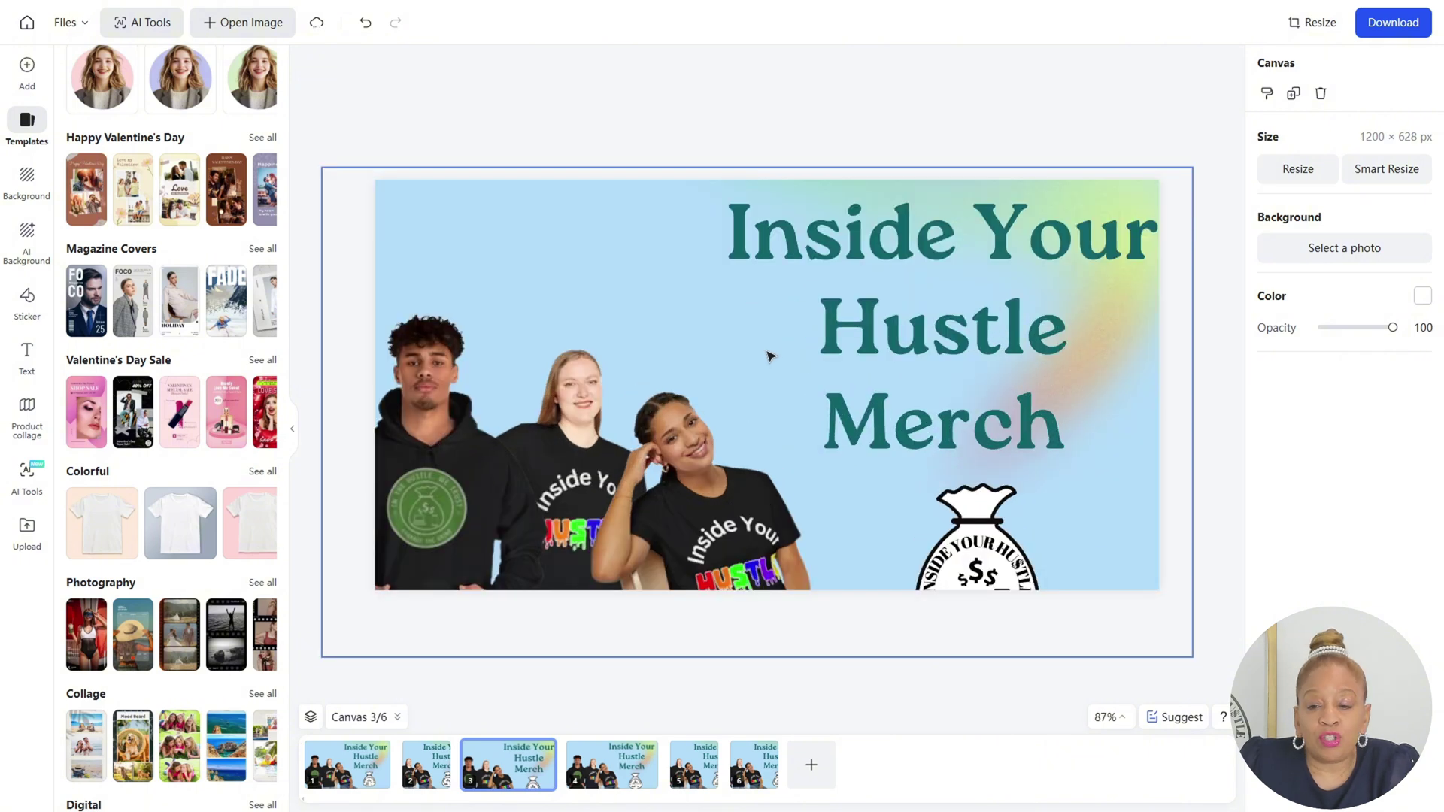
{"action": "scroll", "coordinate": [768, 356], "scroll_direction": "down", "scroll_amount": 2}
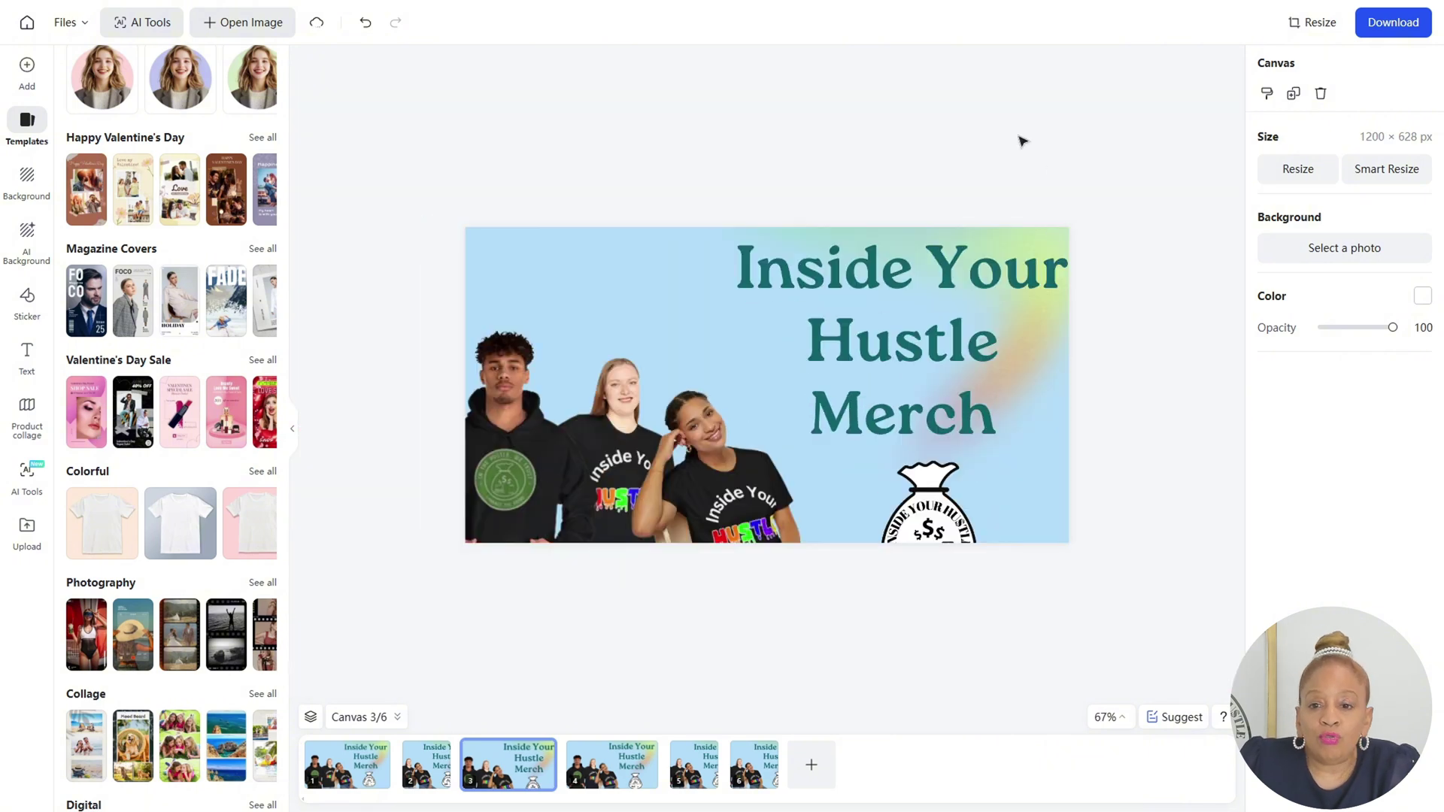
{"action": "left_click_drag", "start_coordinate": [913, 402], "coordinate": [910, 395]}
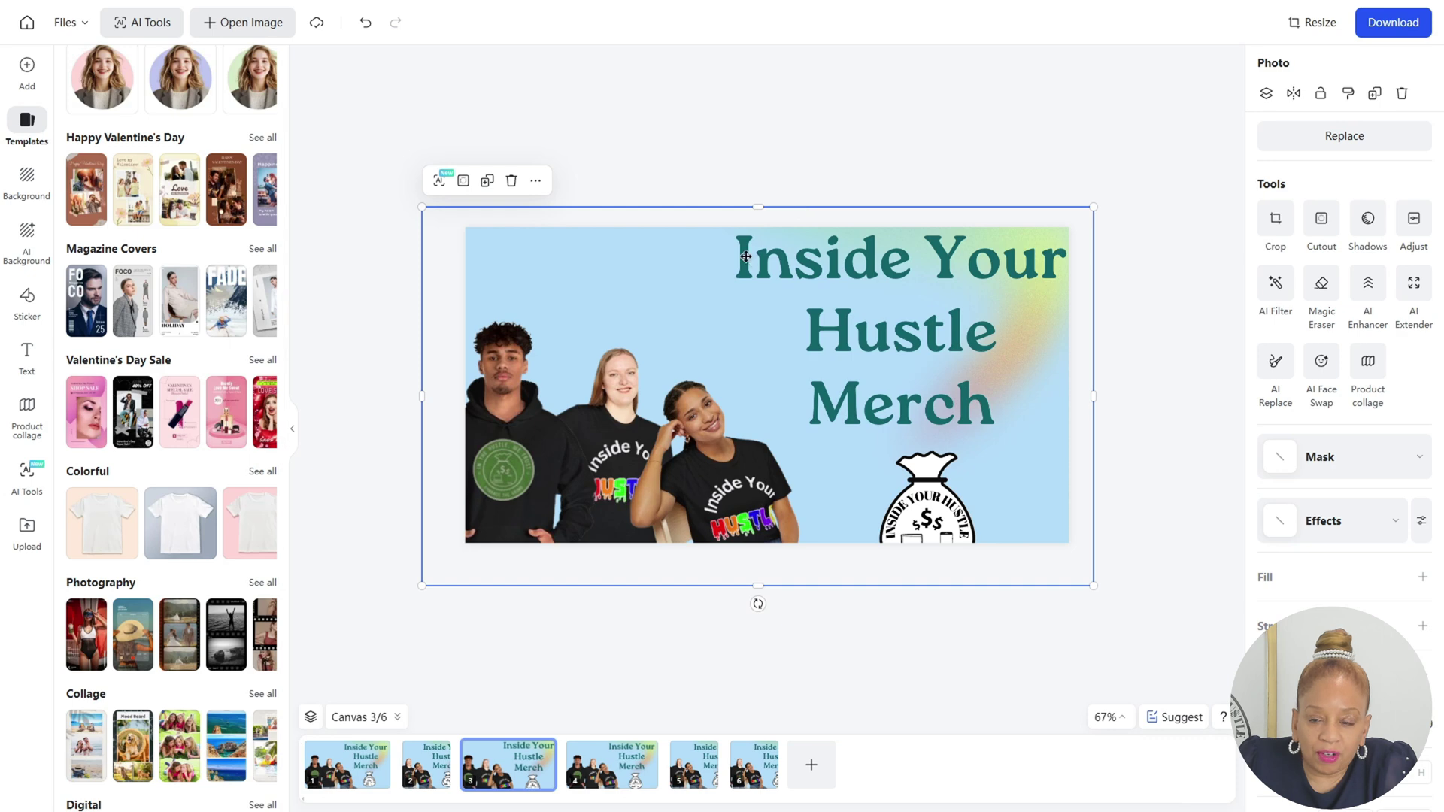
{"action": "mouse_move", "coordinate": [1094, 208]}
{"action": "left_mouse_down"}
{"action": "mouse_move", "coordinate": [1067, 229]}
{"action": "mouse_move", "coordinate": [1078, 218]}
{"action": "left_mouse_up"}
{"action": "left_click_drag", "start_coordinate": [1045, 278], "coordinate": [1053, 271]}
{"action": "left_click", "coordinate": [1123, 261]}
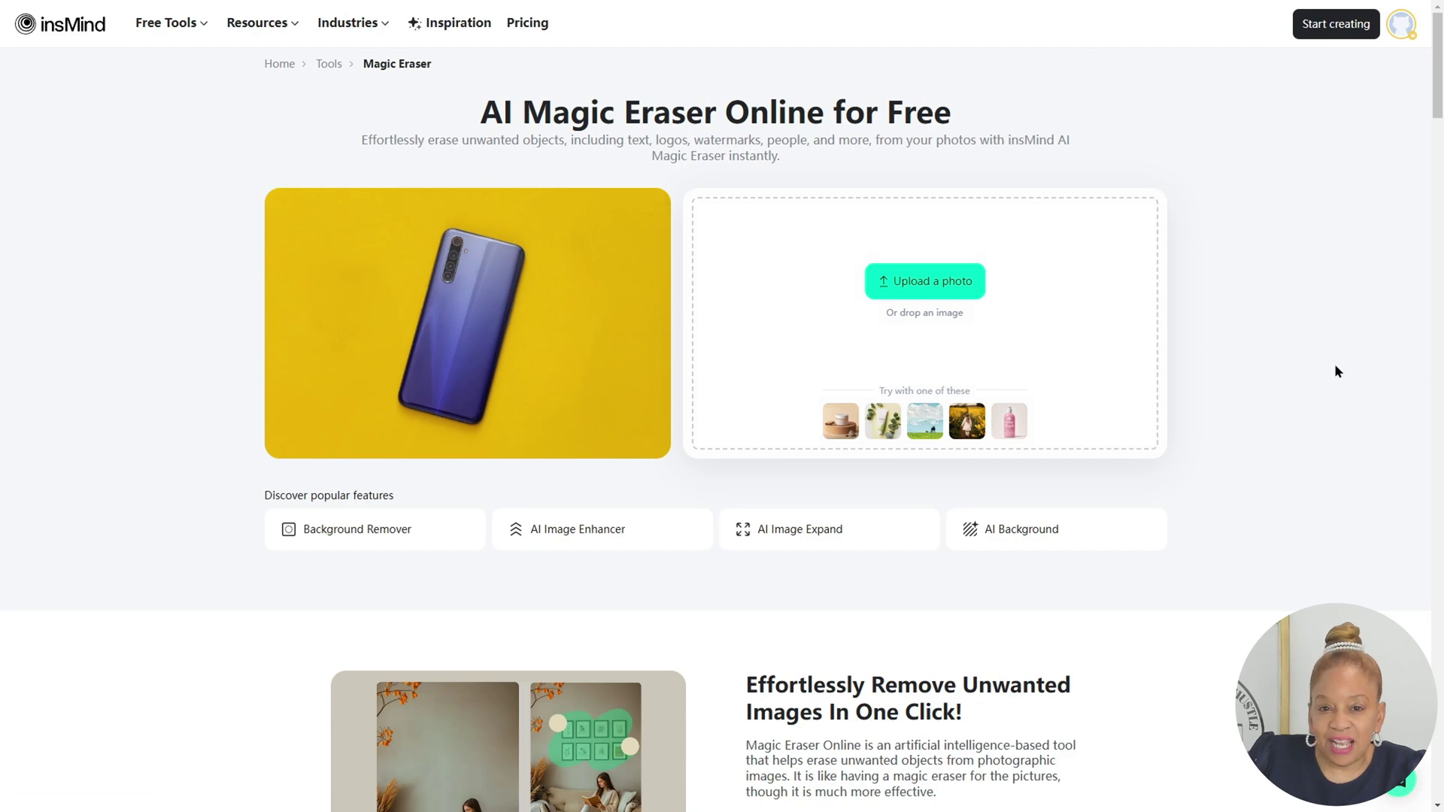
- Examine the Magic Eraser page's feature descriptions, before-and-after samples and list of related removal tools
{"action": "scroll", "coordinate": [1315, 367], "scroll_direction": "down", "scroll_amount": 5}
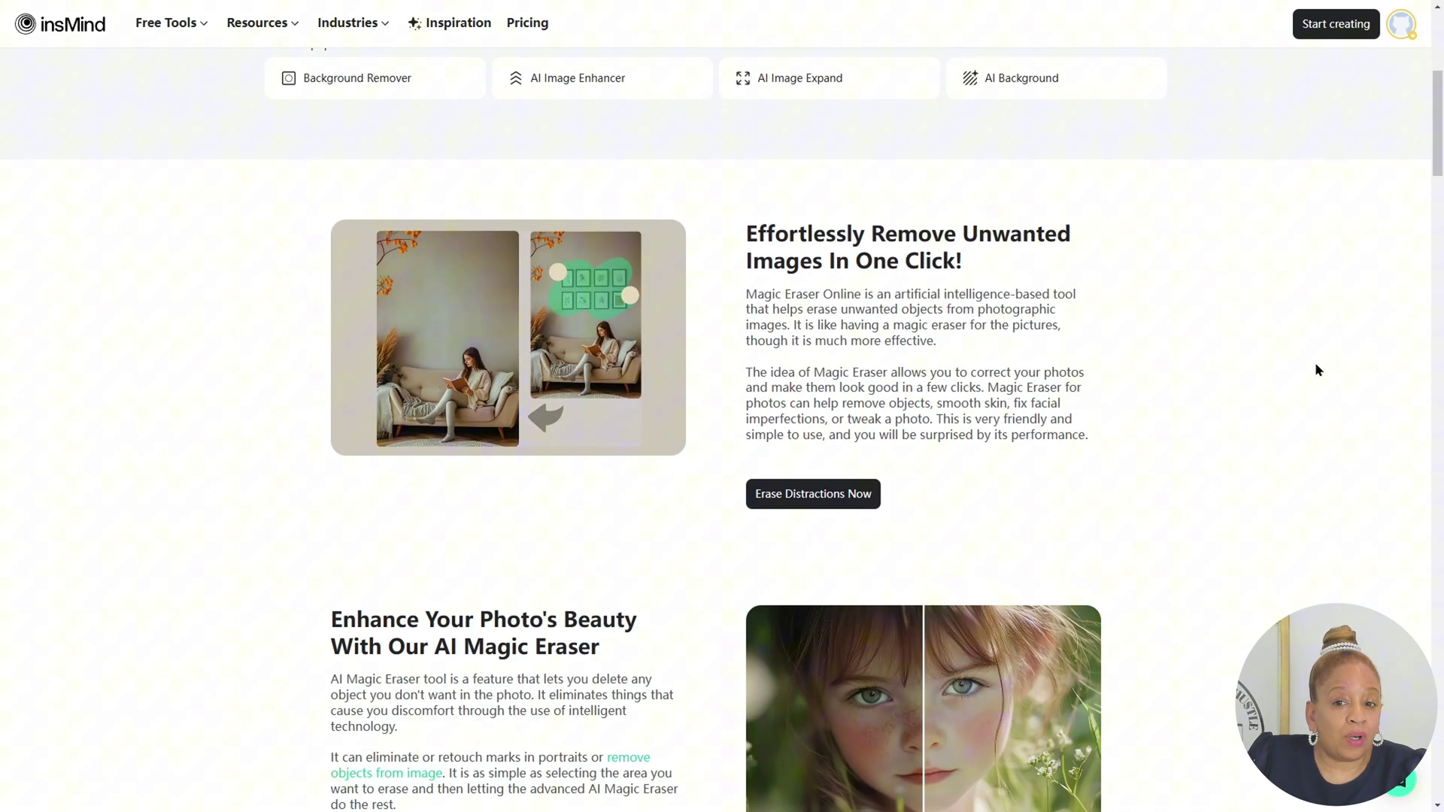
{"action": "scroll", "coordinate": [1316, 368], "scroll_direction": "down", "scroll_amount": 5}
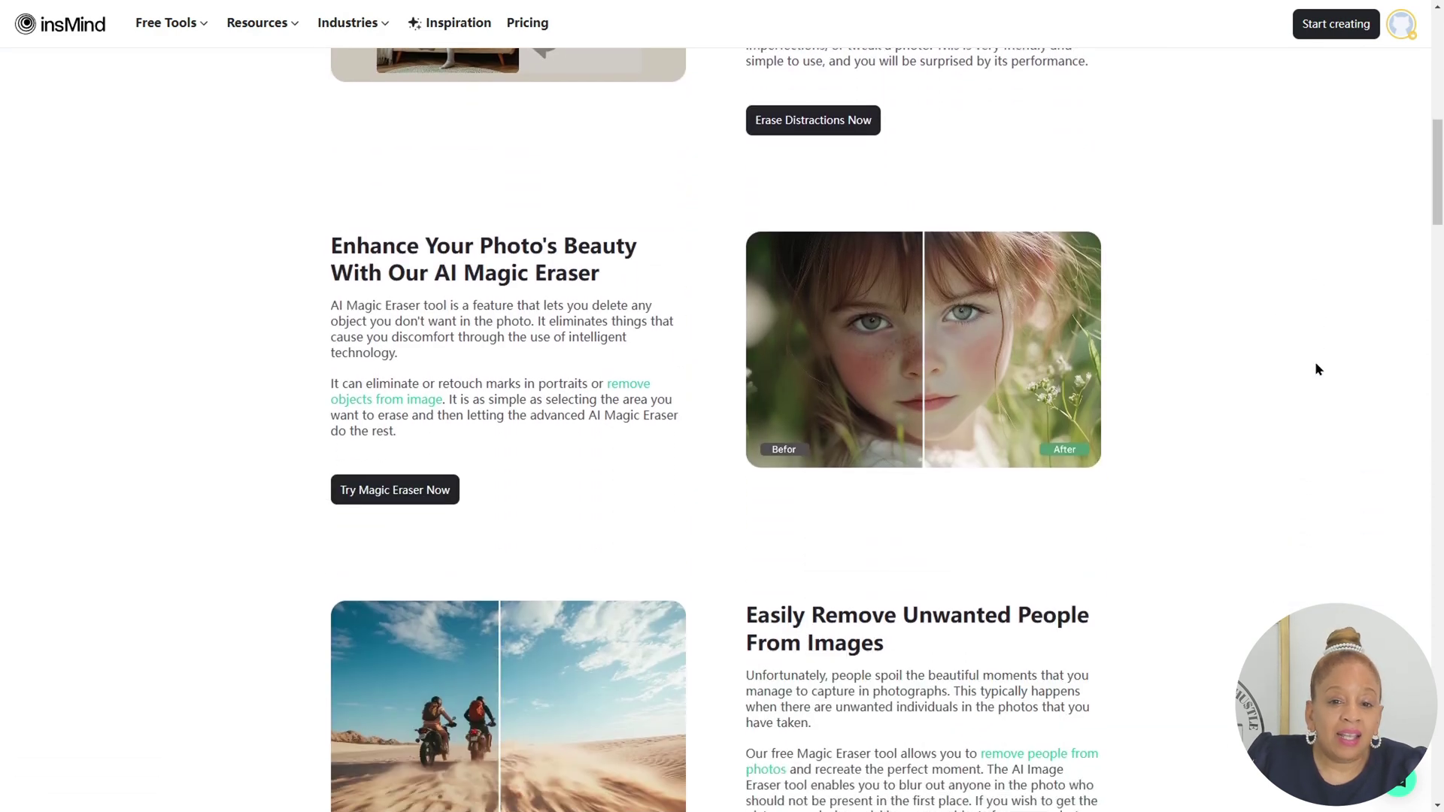
{"action": "scroll", "coordinate": [1316, 368], "scroll_direction": "down", "scroll_amount": 1}
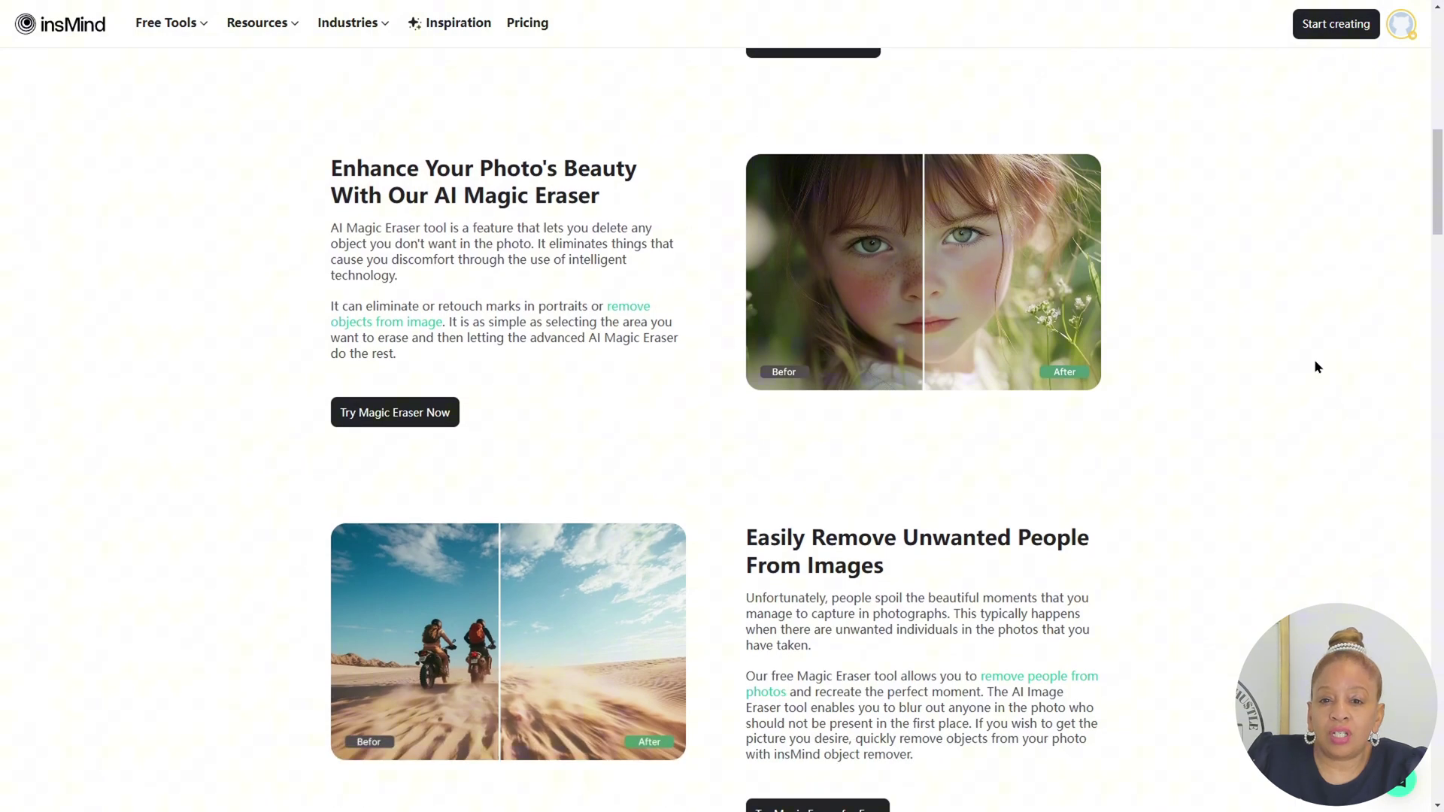
{"action": "scroll", "coordinate": [1316, 367], "scroll_direction": "down", "scroll_amount": 2}
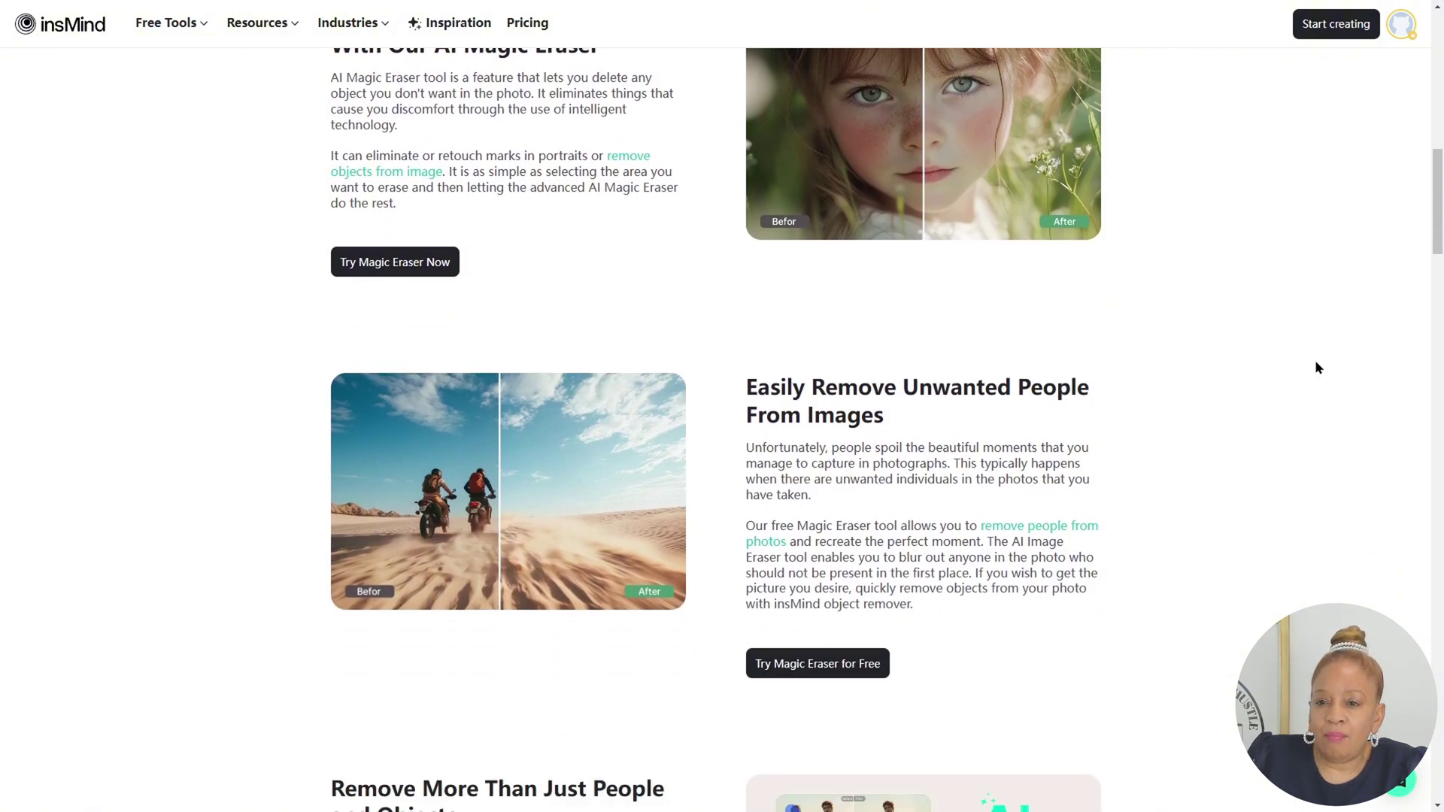
{"action": "scroll", "coordinate": [1316, 369], "scroll_direction": "down", "scroll_amount": 3}
{"action": "scroll", "coordinate": [1316, 368], "scroll_direction": "down", "scroll_amount": 2}
{"action": "scroll", "coordinate": [1315, 369], "scroll_direction": "down", "scroll_amount": 3}
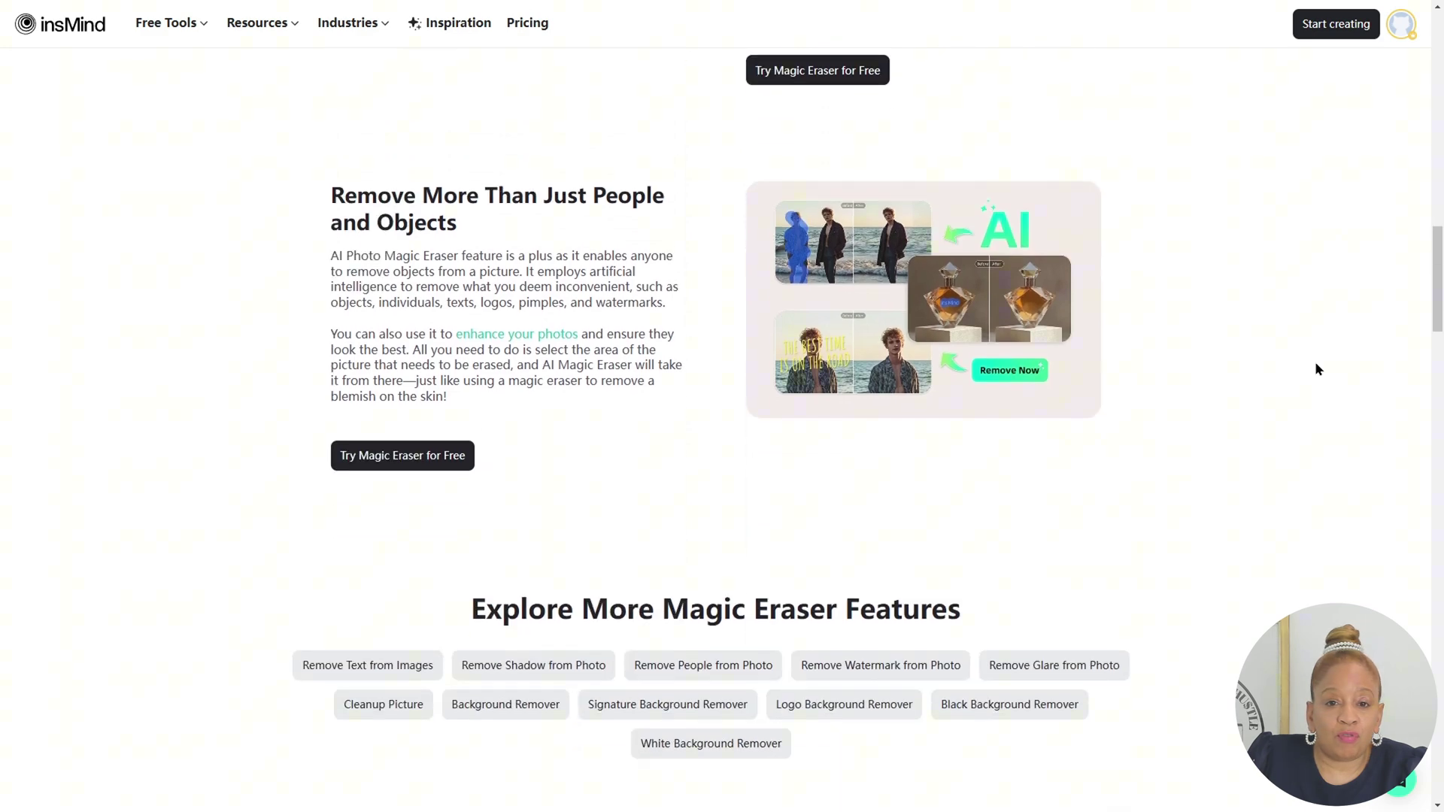
{"action": "scroll", "coordinate": [1316, 369], "scroll_direction": "down", "scroll_amount": 3}
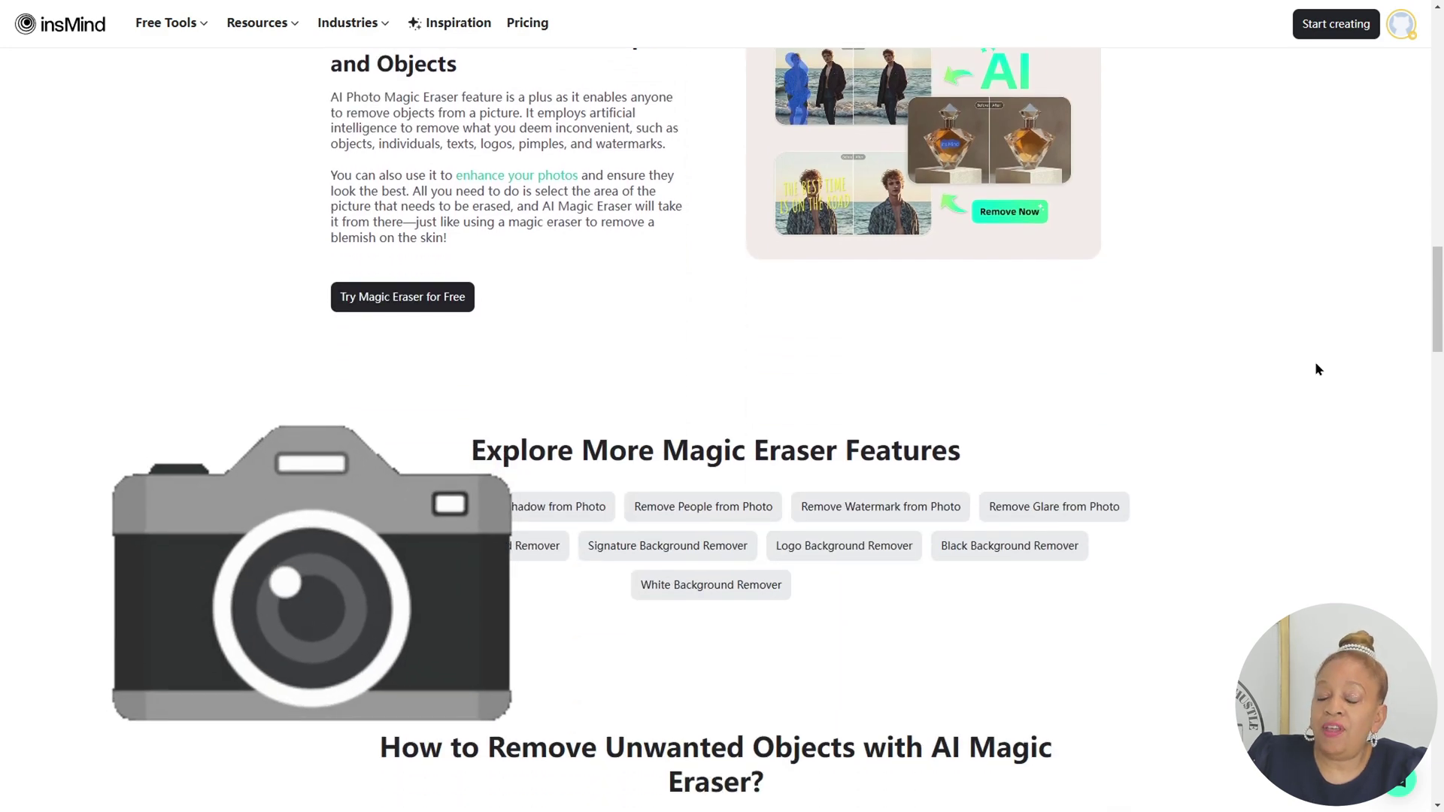
{"action": "scroll", "coordinate": [1317, 368], "scroll_direction": "down", "scroll_amount": 2}
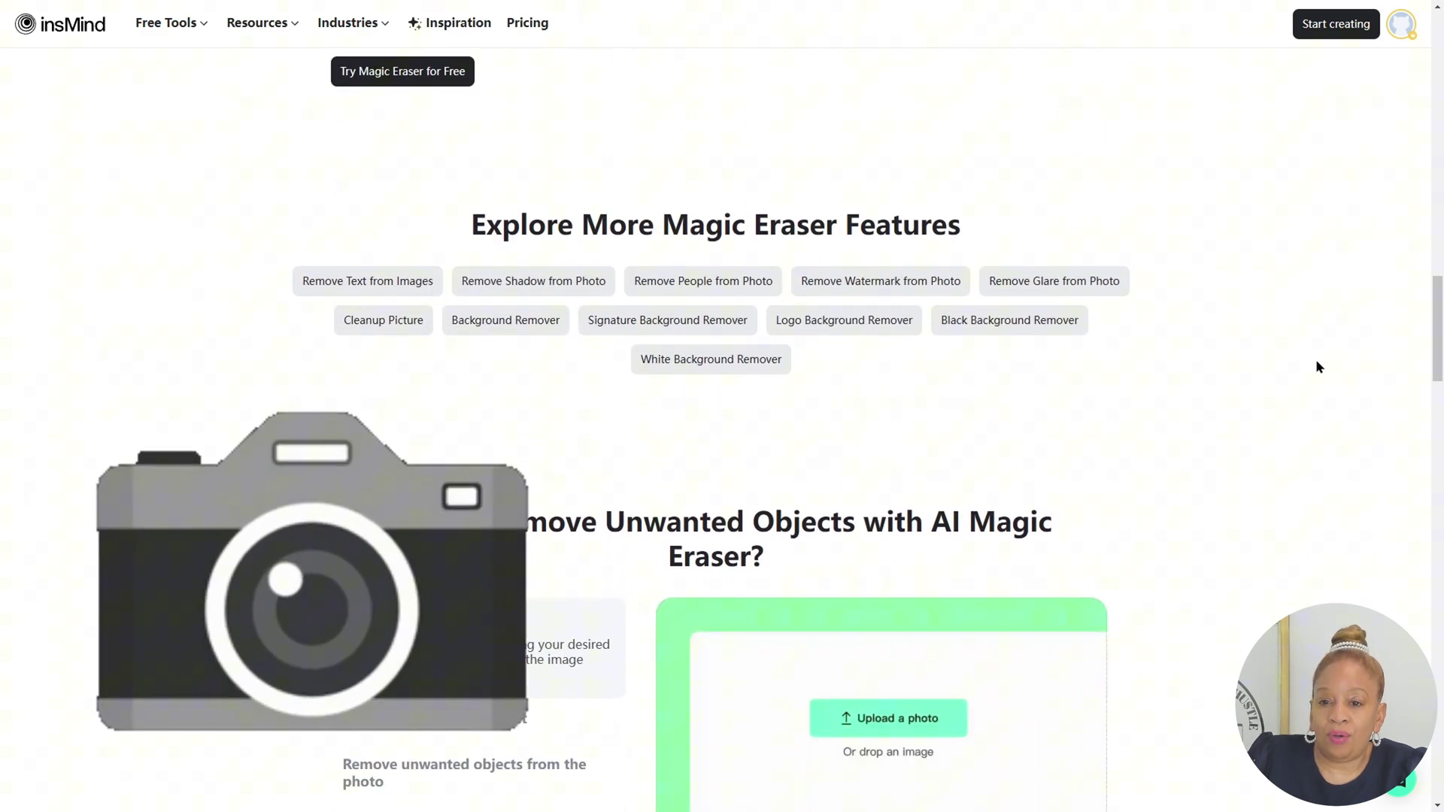
{"action": "scroll", "coordinate": [1328, 362], "scroll_direction": "up", "scroll_amount": 15}
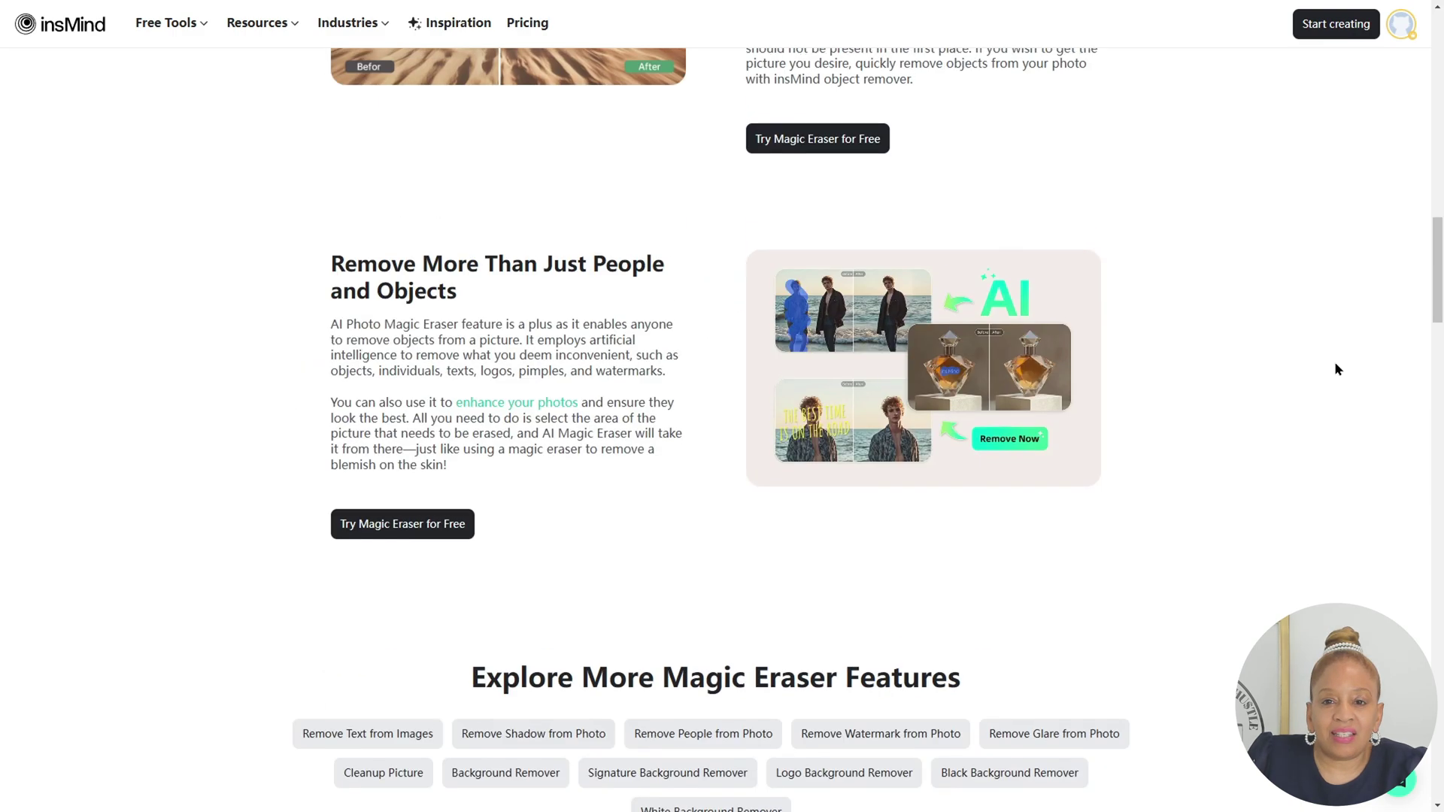
{"action": "scroll", "coordinate": [1337, 364], "scroll_direction": "up", "scroll_amount": 7}
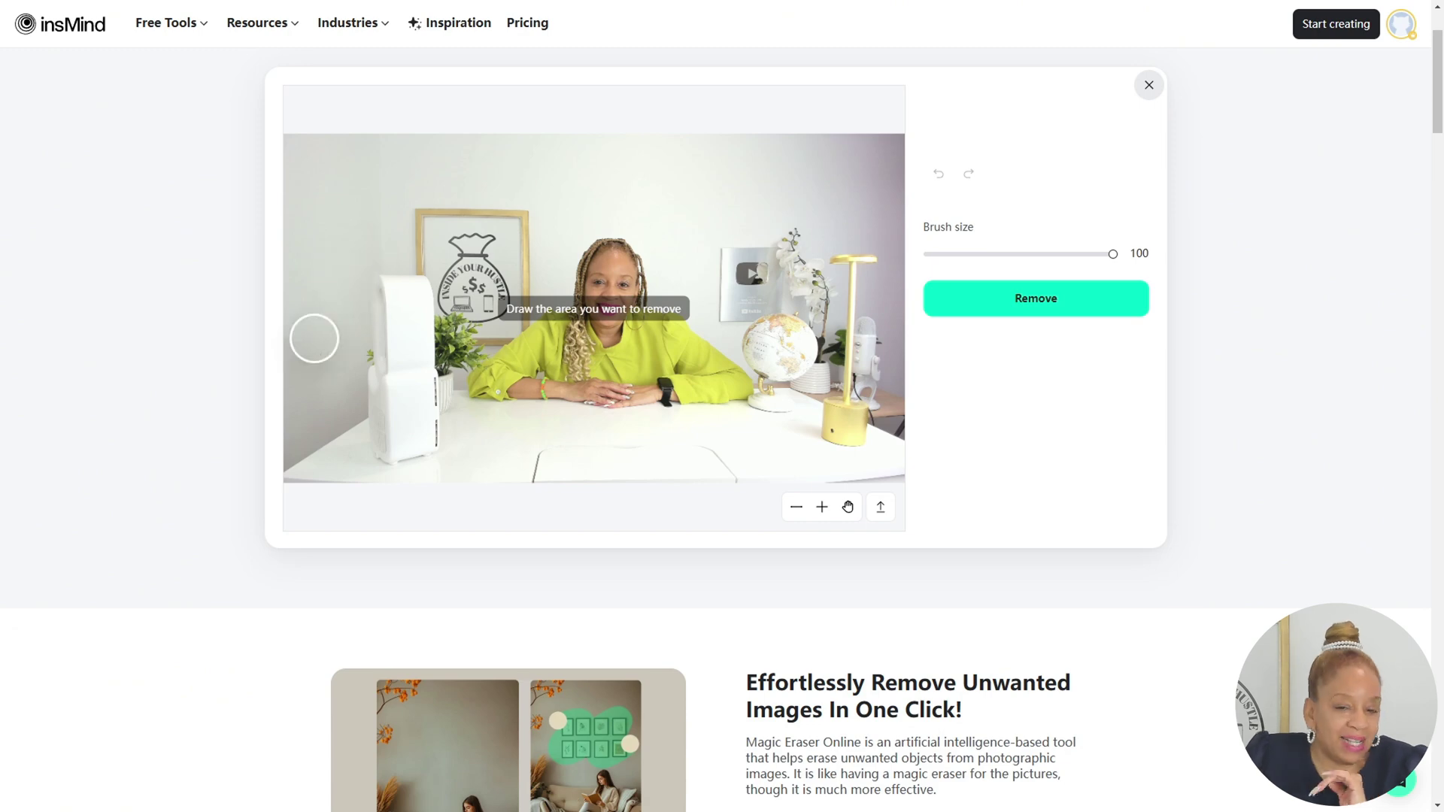
- Erase the tall white tower device standing on the desk beside the potted plant by brushing over all of it
{"action": "scroll", "coordinate": [414, 442], "scroll_direction": "up", "scroll_amount": 2}
{"action": "scroll", "coordinate": [414, 444], "scroll_direction": "down", "scroll_amount": 2}
{"action": "scroll", "coordinate": [414, 444], "scroll_direction": "up", "scroll_amount": 1}
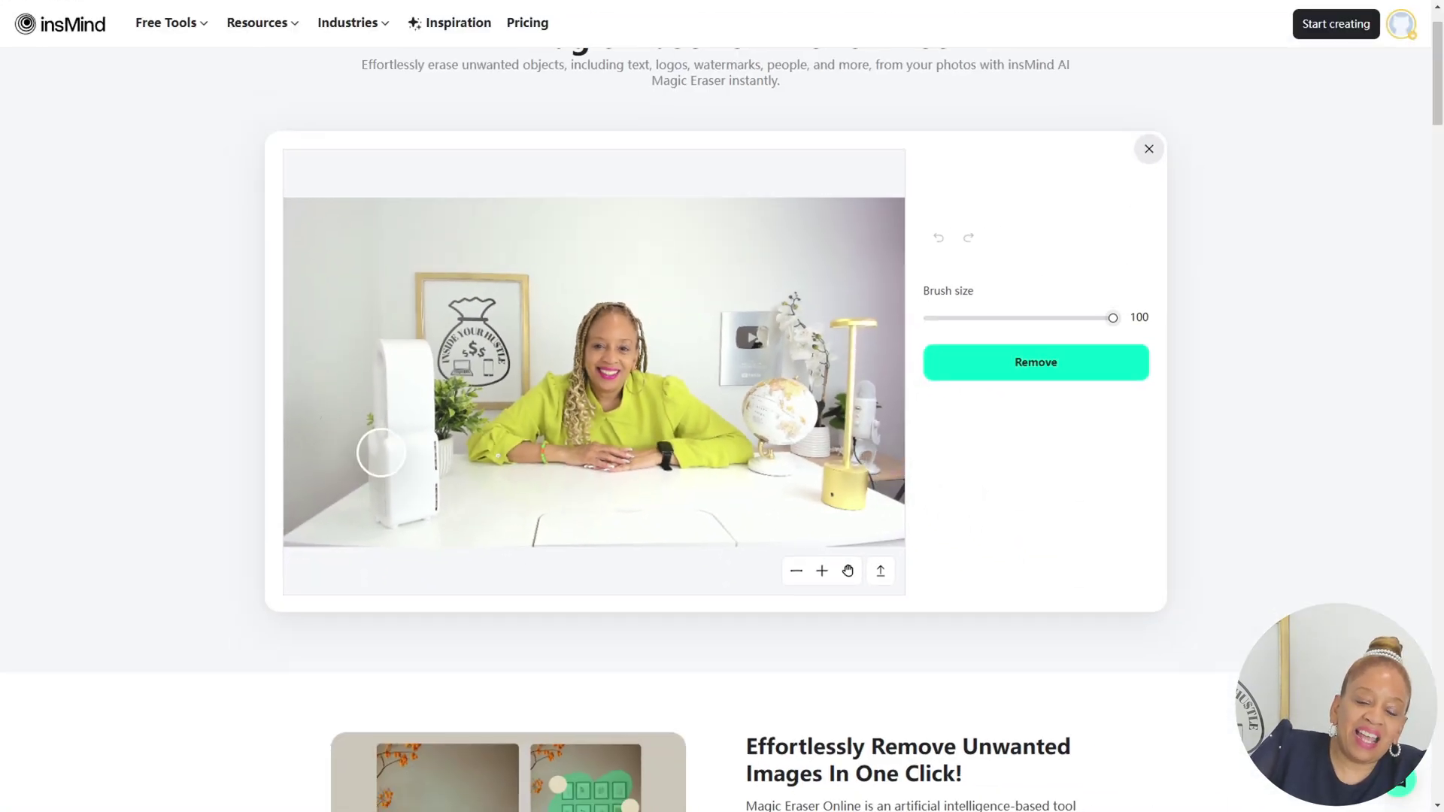
{"action": "mouse_move", "coordinate": [422, 506]}
{"action": "left_mouse_down"}
{"action": "mouse_move", "coordinate": [399, 352]}
{"action": "mouse_move", "coordinate": [395, 442]}
{"action": "left_mouse_up"}
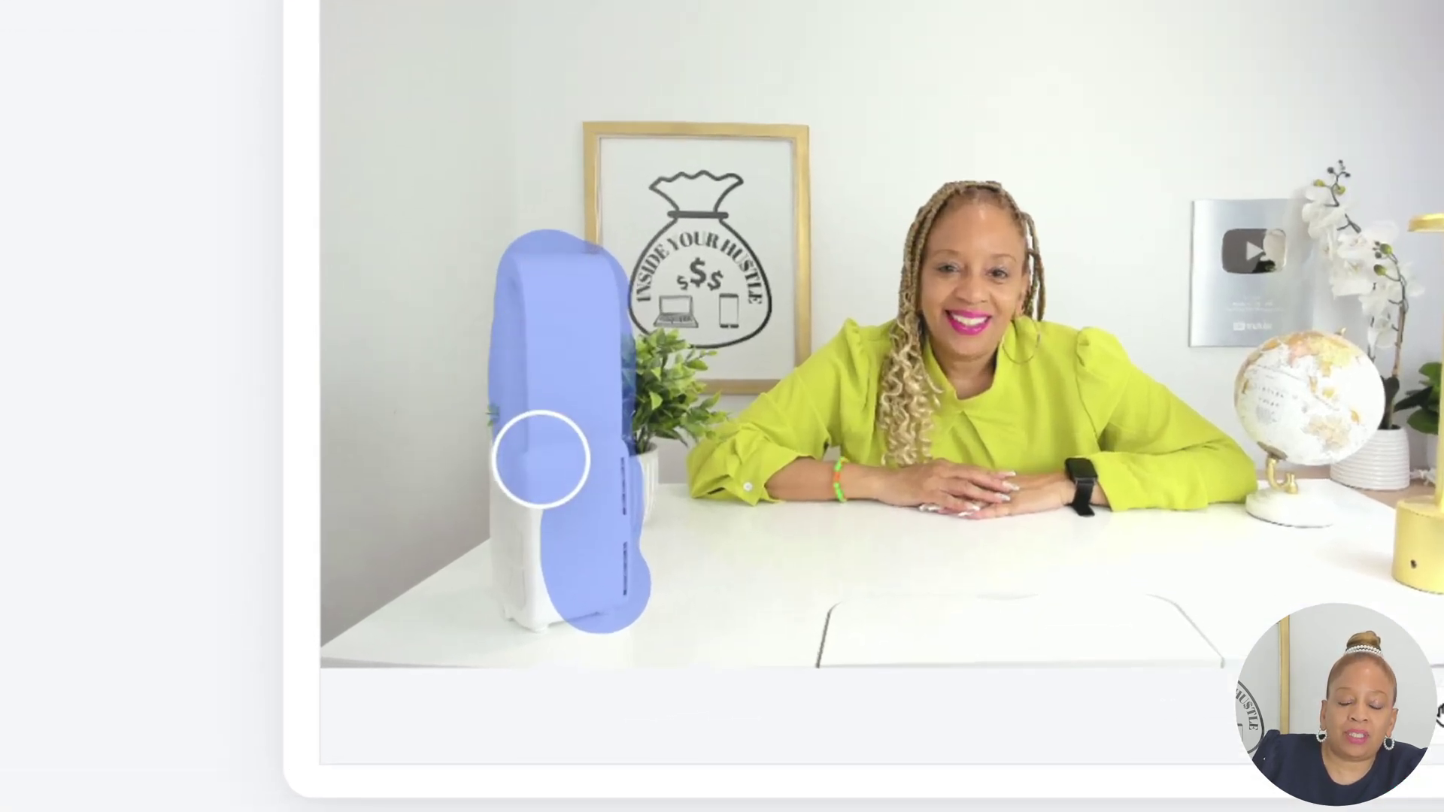
{"action": "mouse_move", "coordinate": [541, 458]}
{"action": "left_mouse_down"}
{"action": "mouse_move", "coordinate": [526, 539]}
{"action": "mouse_move", "coordinate": [545, 605]}
{"action": "mouse_move", "coordinate": [607, 588]}
{"action": "mouse_move", "coordinate": [606, 519]}
{"action": "mouse_move", "coordinate": [583, 472]}
{"action": "mouse_move", "coordinate": [564, 466]}
{"action": "mouse_move", "coordinate": [525, 534]}
{"action": "mouse_move", "coordinate": [516, 450]}
{"action": "left_mouse_up"}
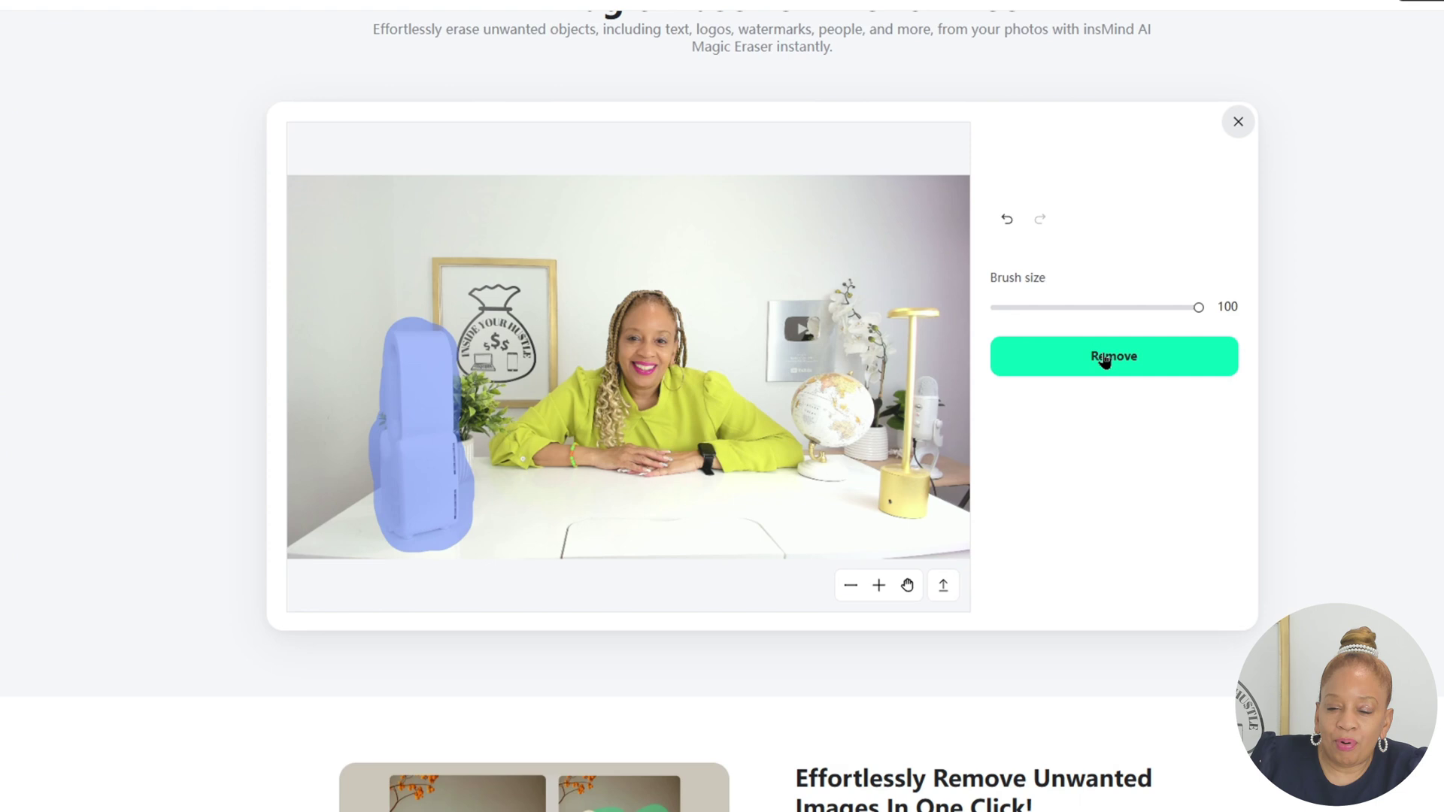
{"action": "left_click", "coordinate": [1105, 361]}
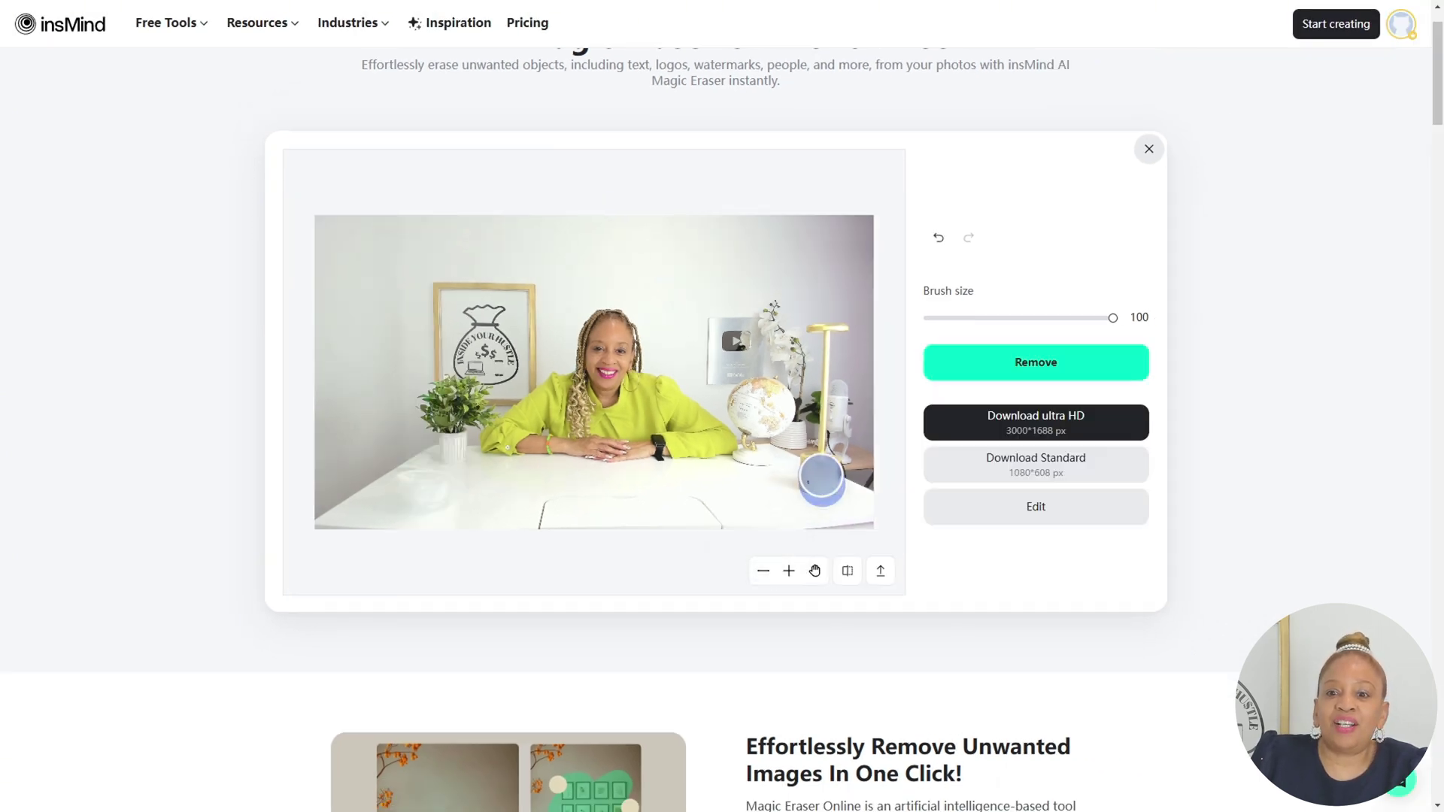
- Erase the gold table lamp, covering its base, stem and full top with the brush
{"action": "left_click_drag", "start_coordinate": [822, 476], "coordinate": [820, 330]}
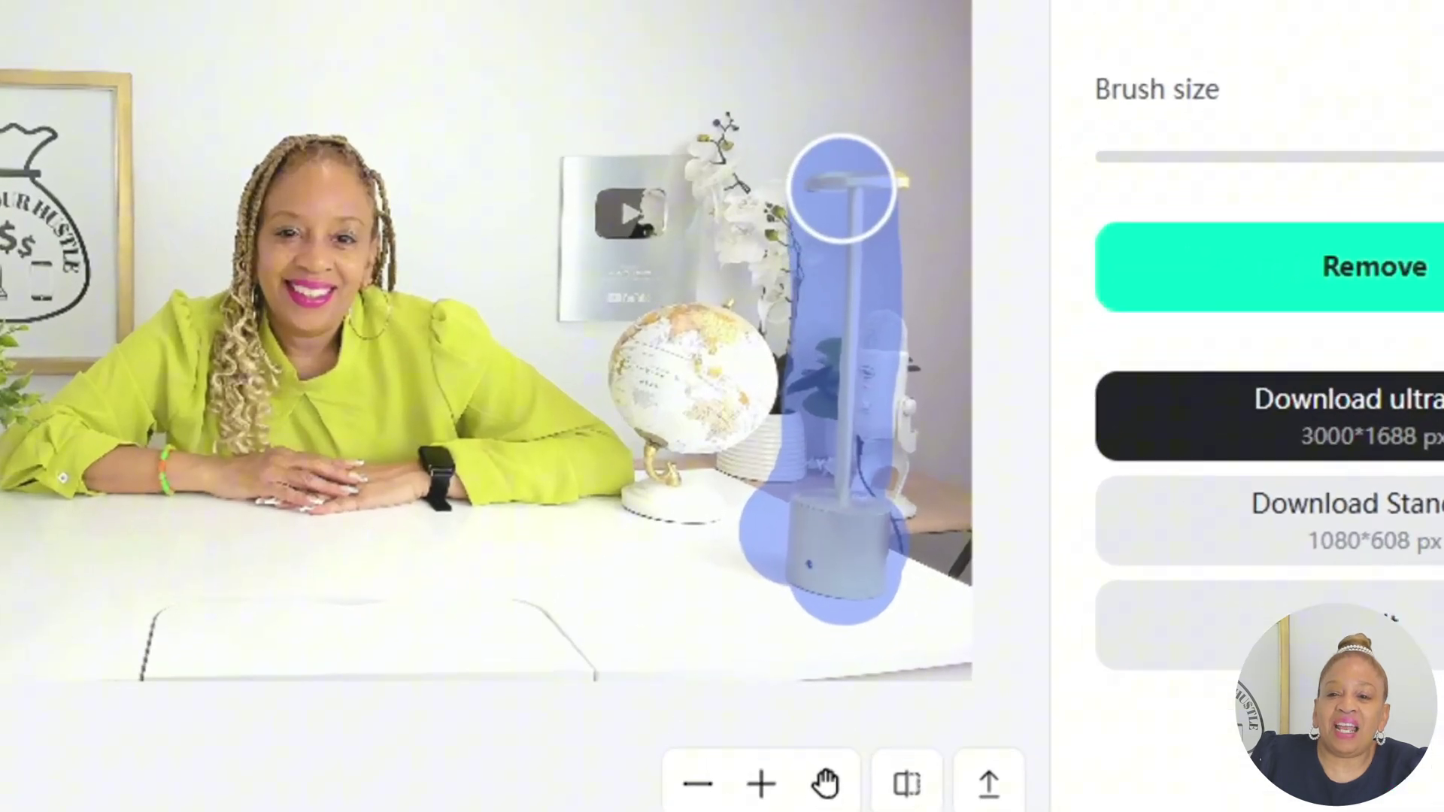
{"action": "mouse_move", "coordinate": [840, 188]}
{"action": "left_mouse_down"}
{"action": "mouse_move", "coordinate": [870, 167]}
{"action": "mouse_move", "coordinate": [903, 173]}
{"action": "left_mouse_up"}
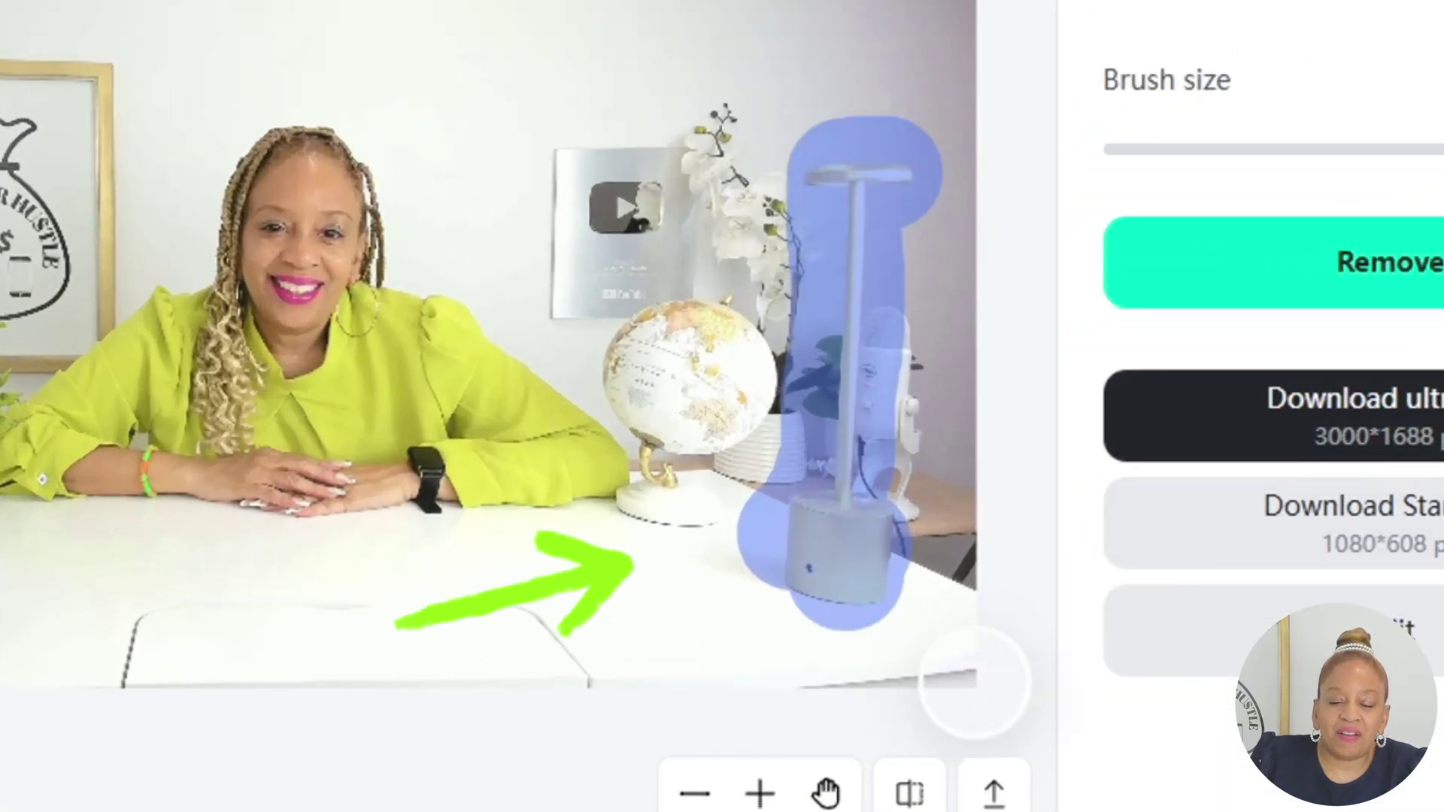
{"action": "left_click", "coordinate": [1389, 300]}
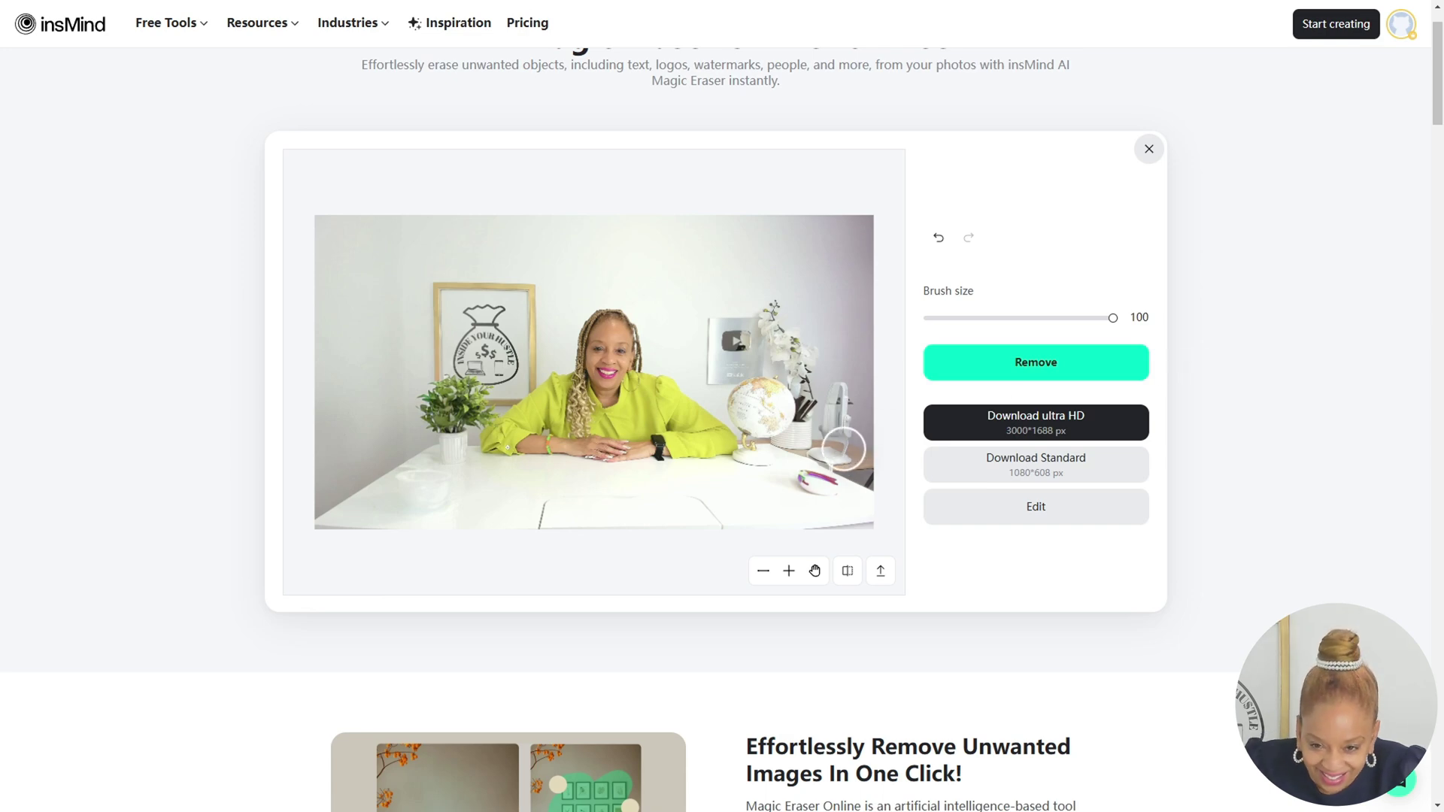
- Erase the white microphone behind the desk and the leftover lamp-base remnant on the desktop
{"action": "left_click_drag", "start_coordinate": [830, 444], "coordinate": [845, 385]}
{"action": "left_click", "coordinate": [1129, 359]}
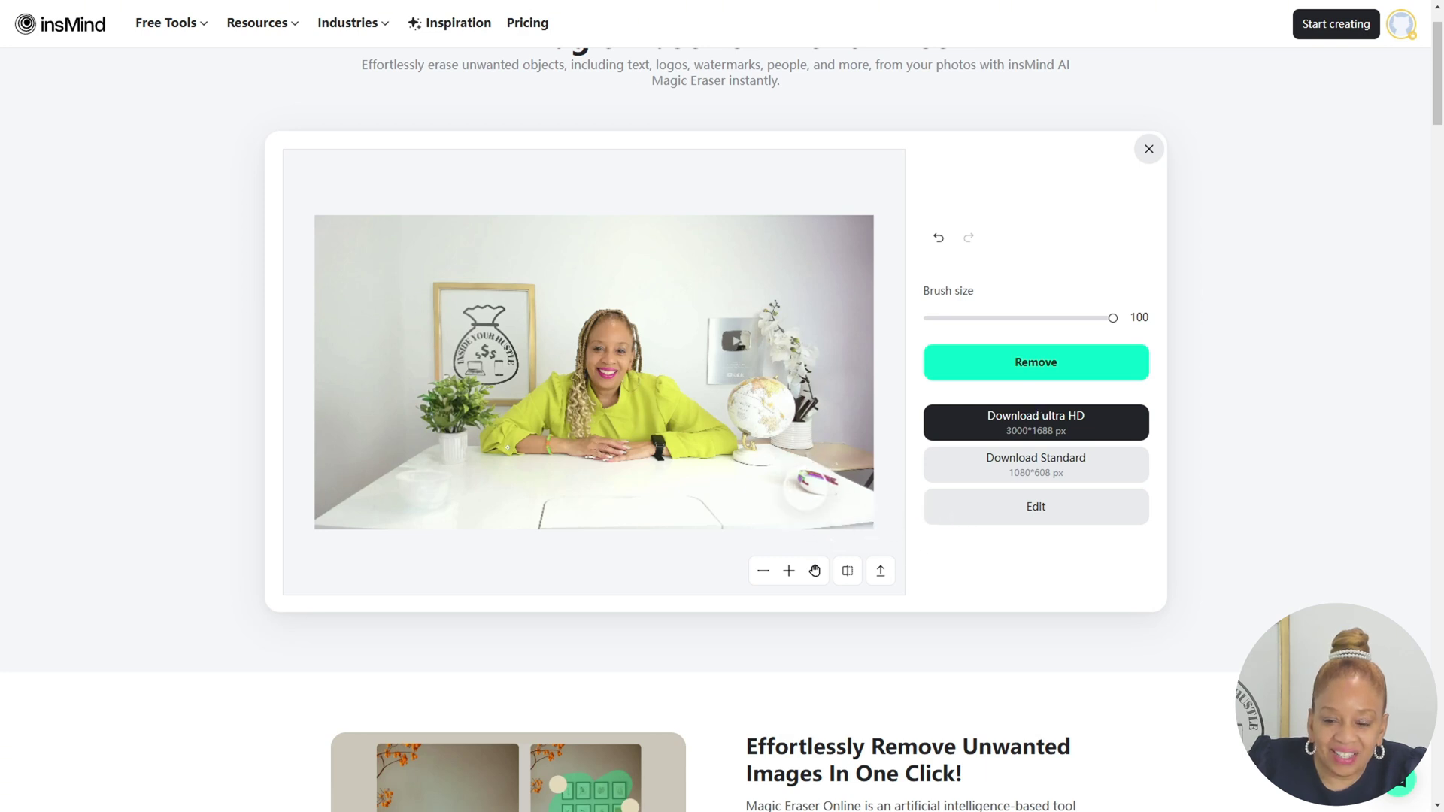
{"action": "left_click_drag", "start_coordinate": [805, 486], "coordinate": [848, 494]}
{"action": "left_click", "coordinate": [1006, 372]}
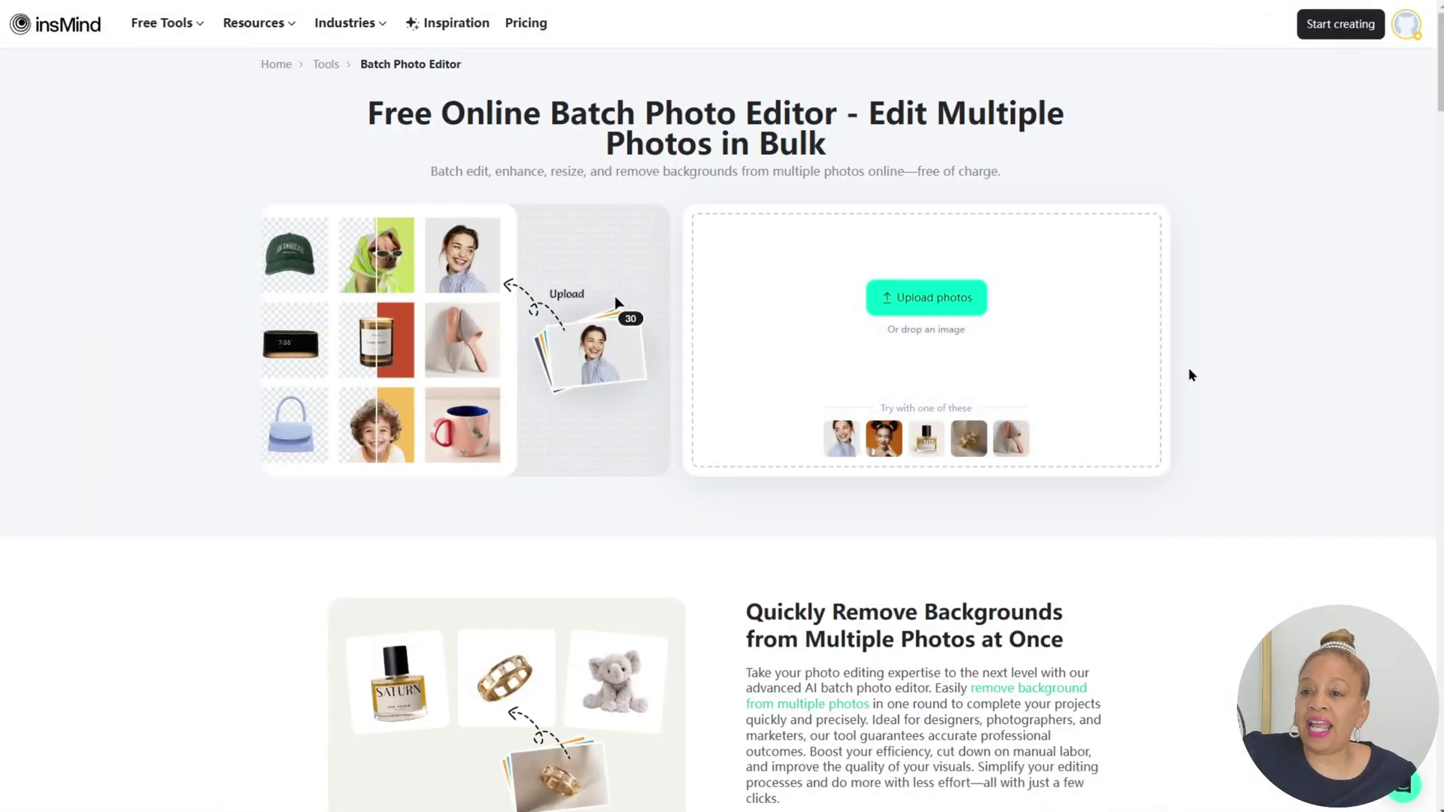
- Upload four portrait photos to the Batch Photo Editor and continue into the editor page
{"action": "left_click", "coordinate": [931, 295]}
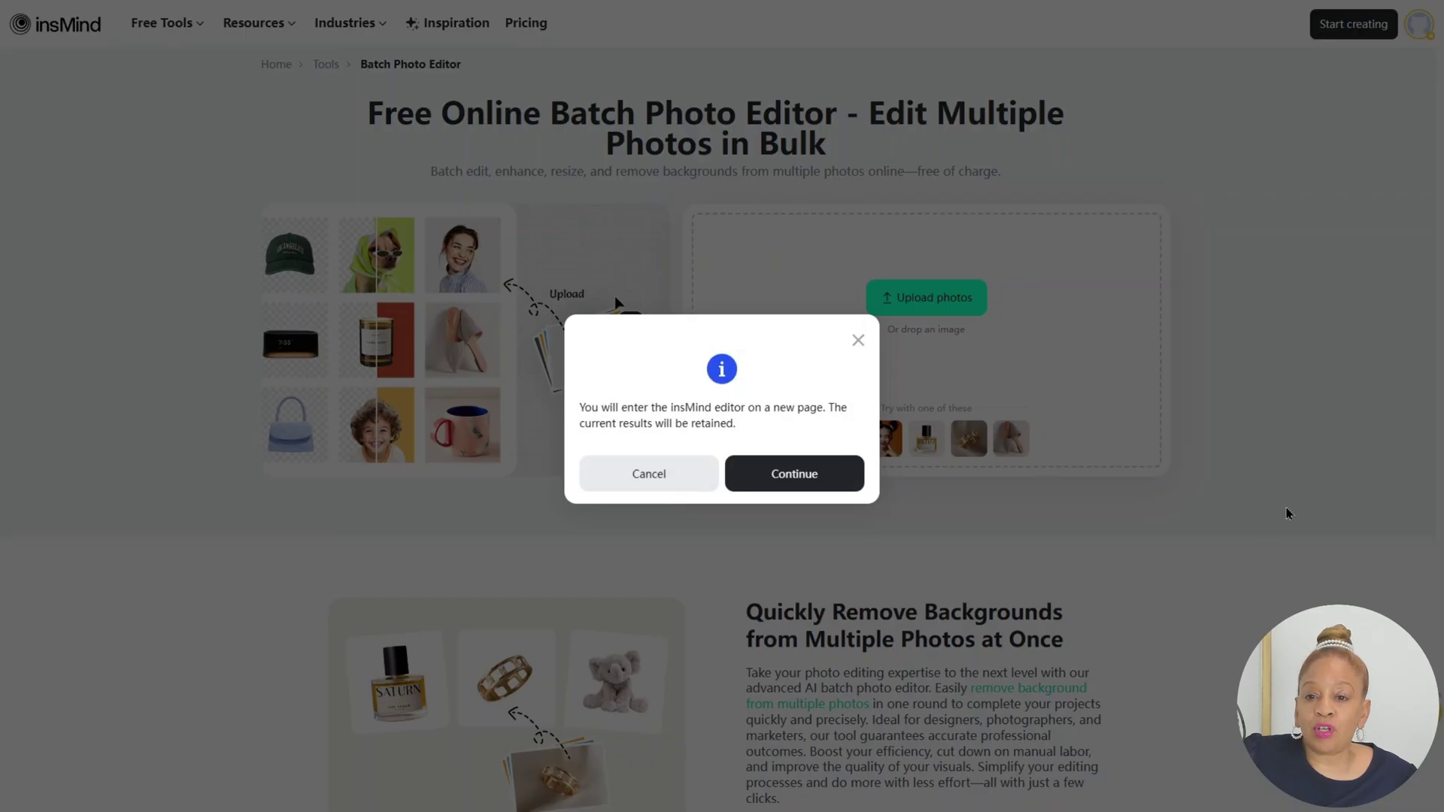
{"action": "left_click", "coordinate": [852, 470]}
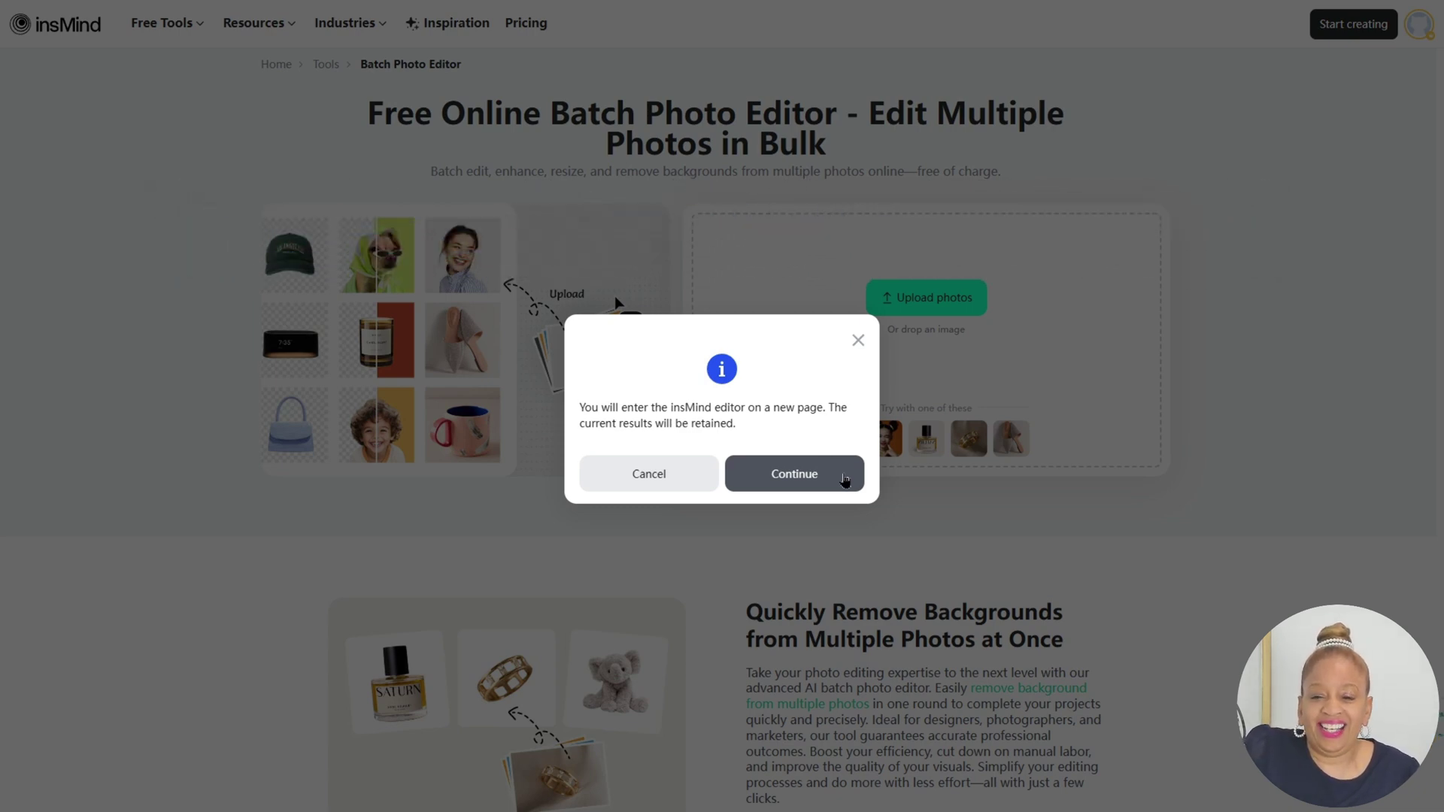
{"action": "left_click", "coordinate": [844, 480]}
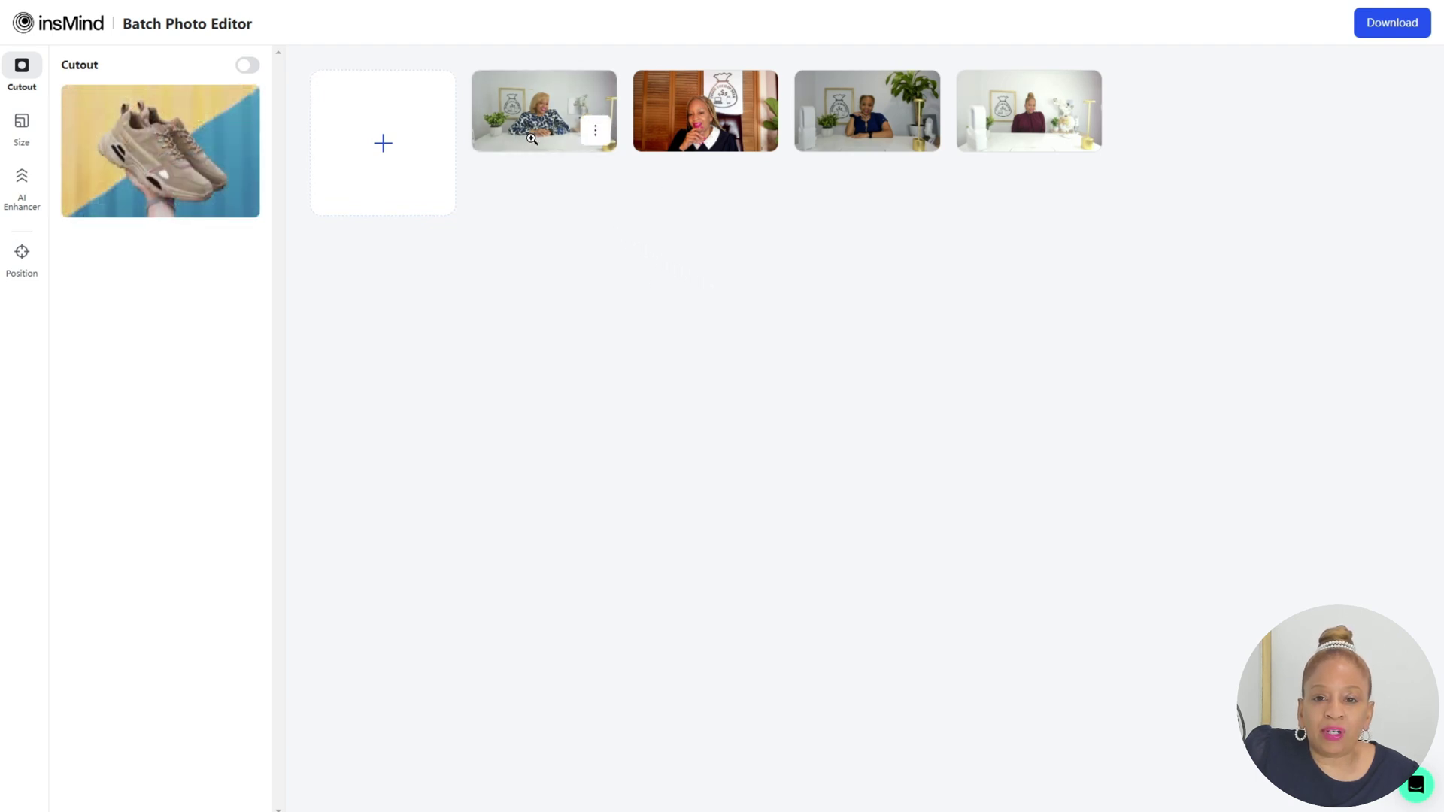
- View the first batch photo, with the patterned blouse, at full size and return to the photo grid
{"action": "left_click", "coordinate": [602, 132]}
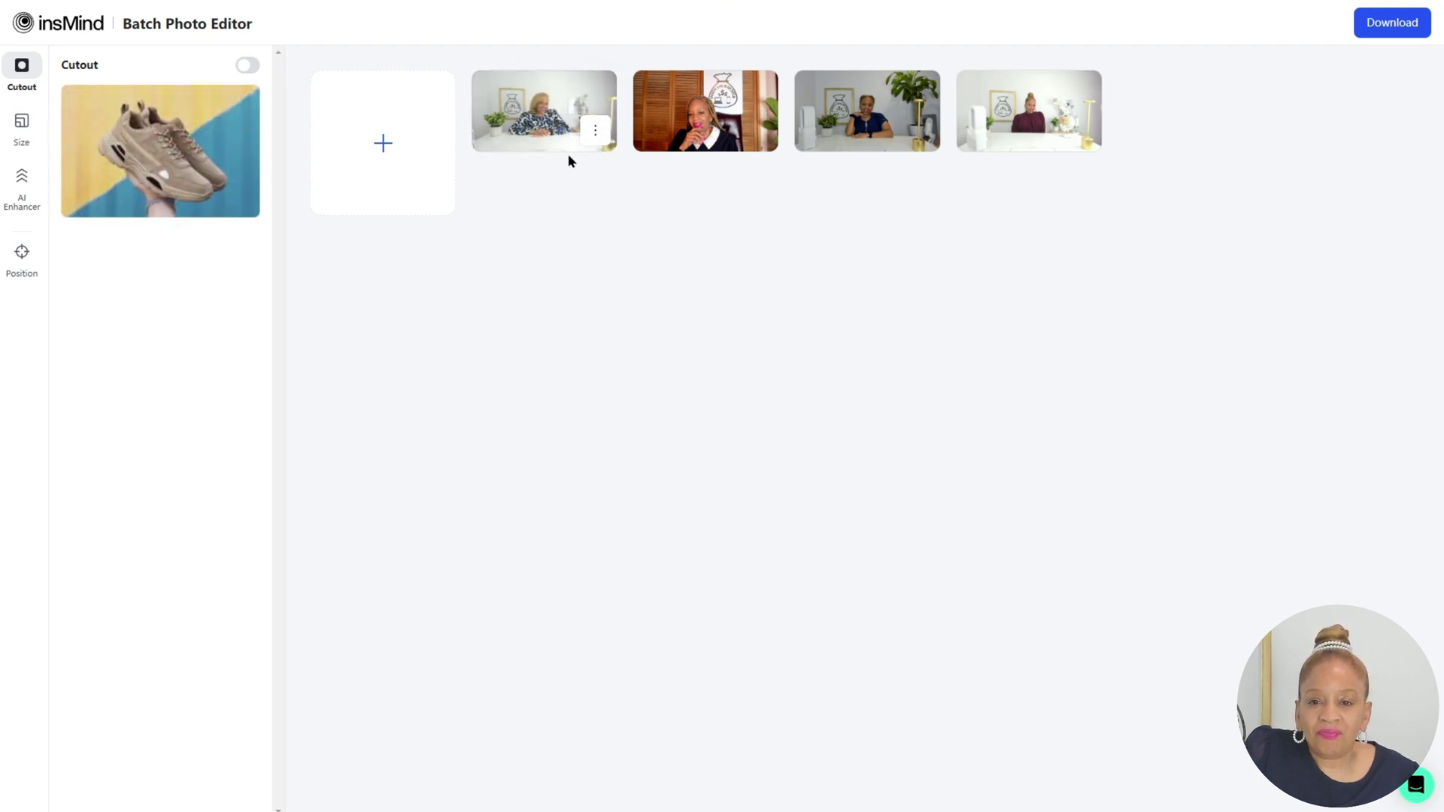
{"action": "left_click", "coordinate": [594, 136]}
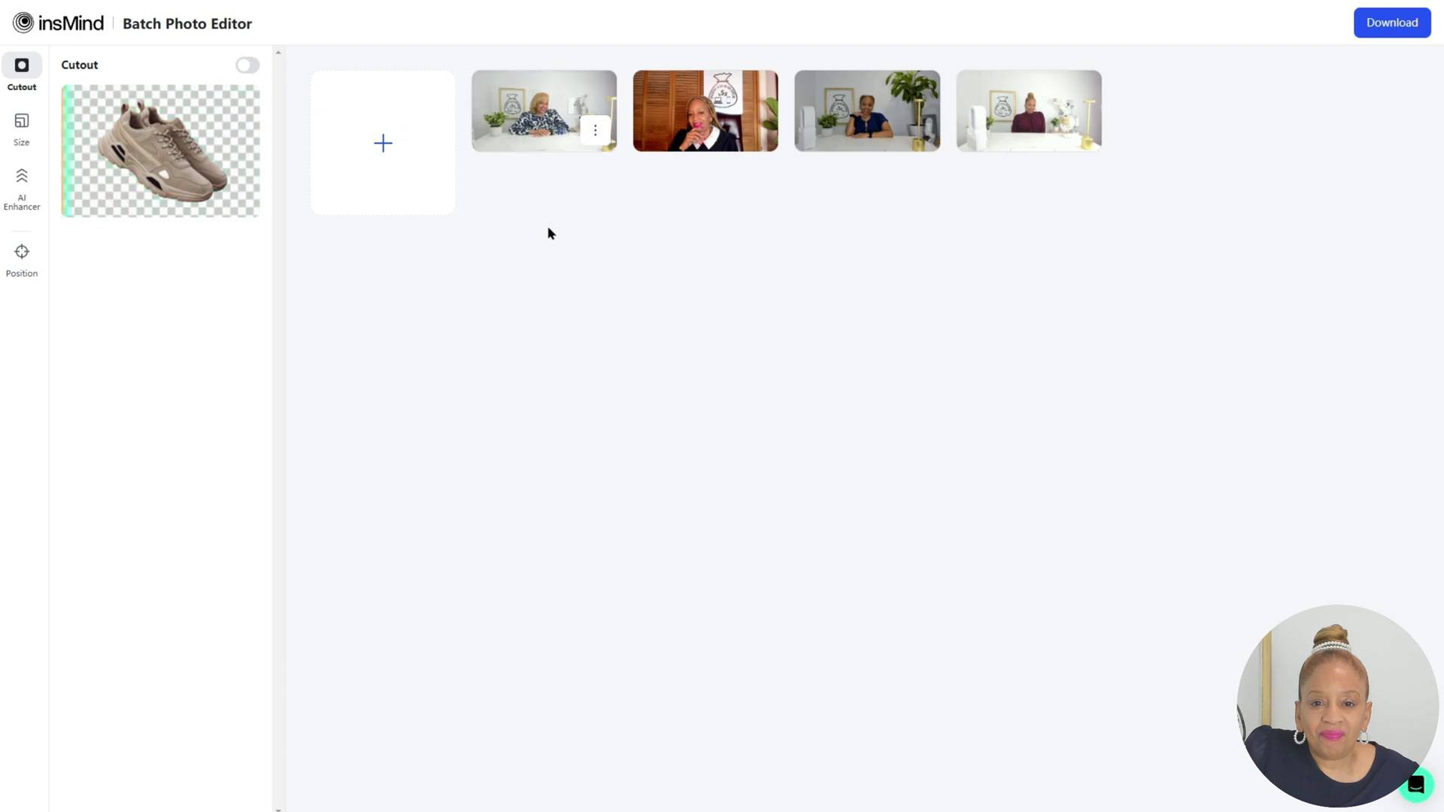
{"action": "left_click", "coordinate": [539, 137]}
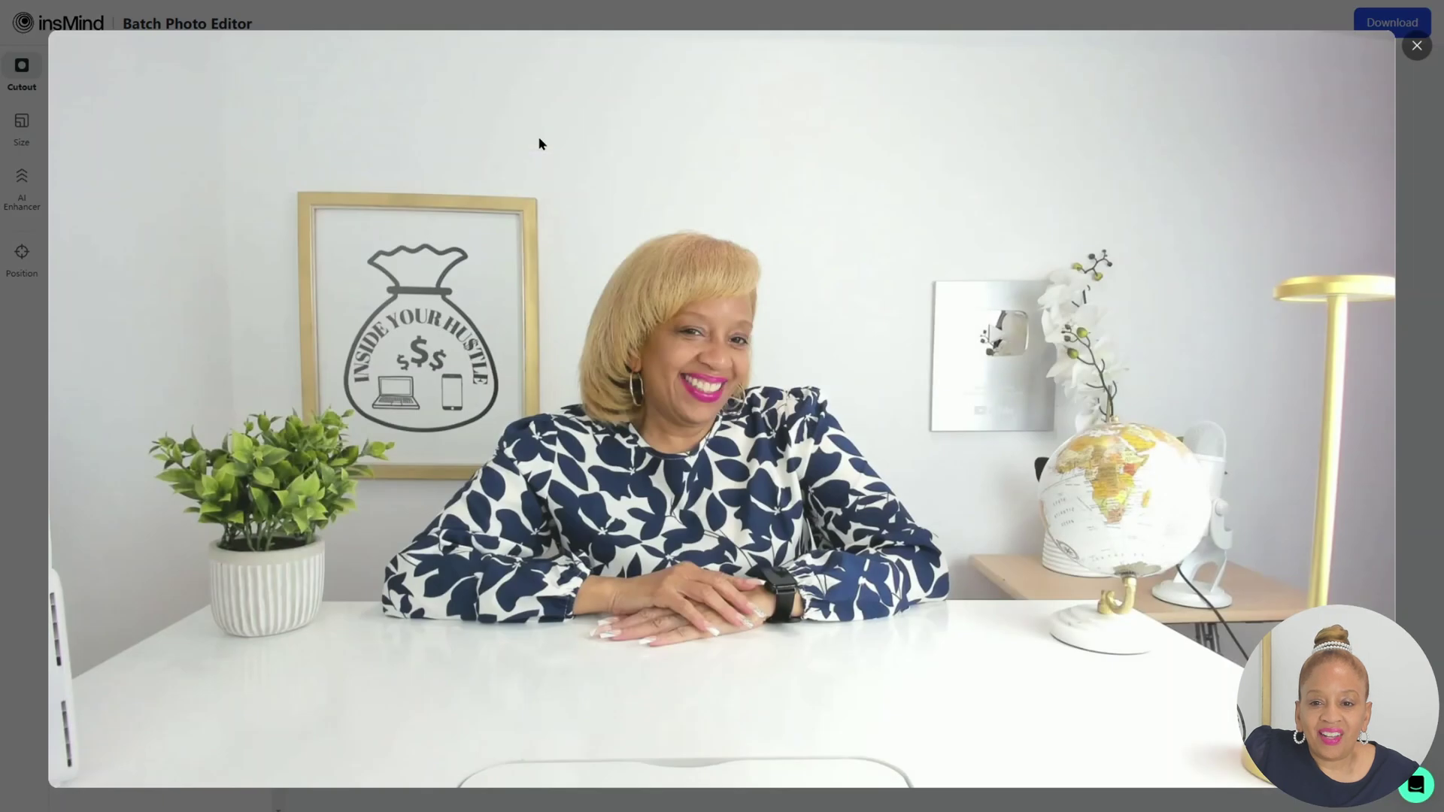
{"action": "left_click", "coordinate": [1436, 552]}
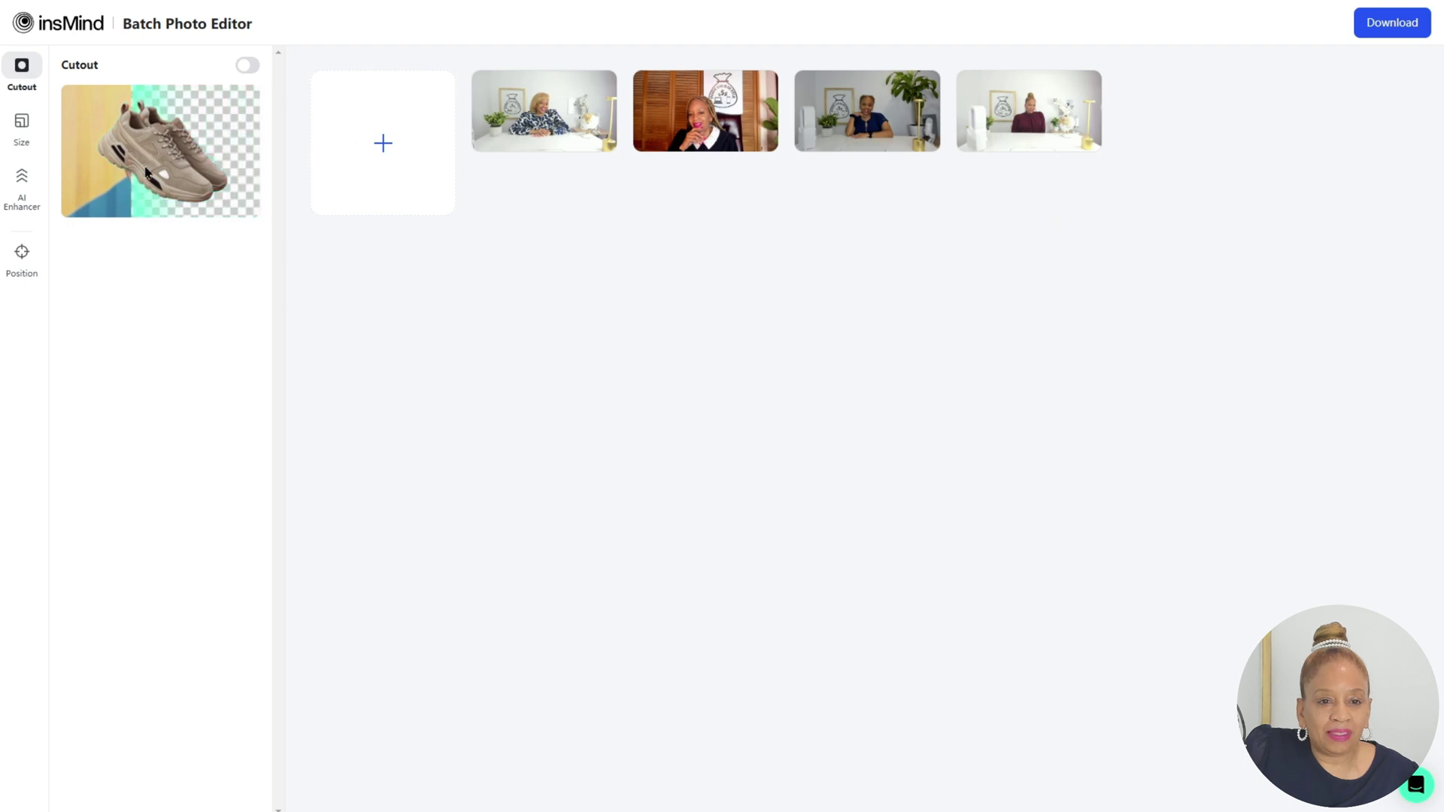
- Turn on Cutout for all the batch photos and check the first photo's result in the enlarged preview
{"action": "left_click", "coordinate": [248, 65]}
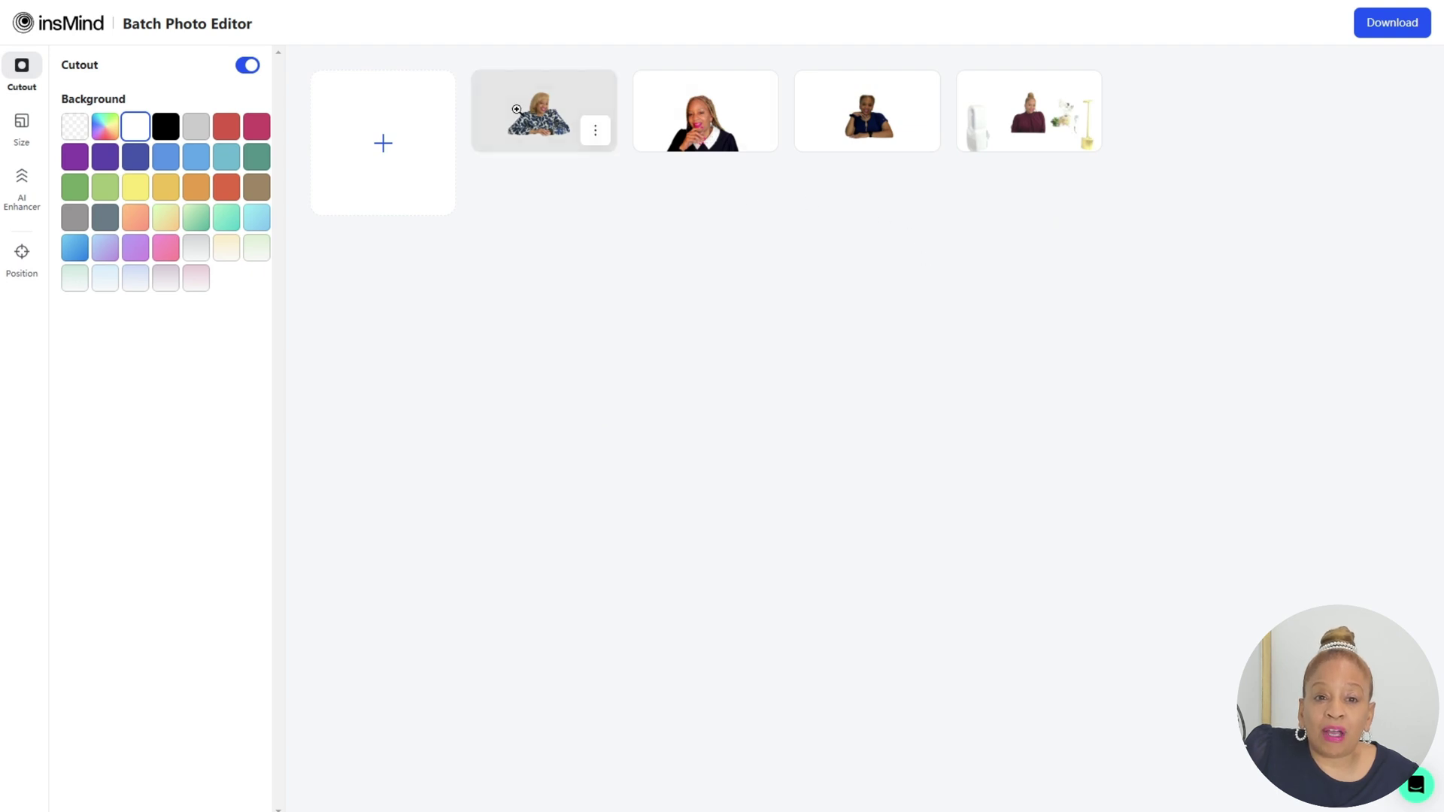
{"action": "left_click", "coordinate": [517, 115]}
{"action": "left_click", "coordinate": [1438, 378]}
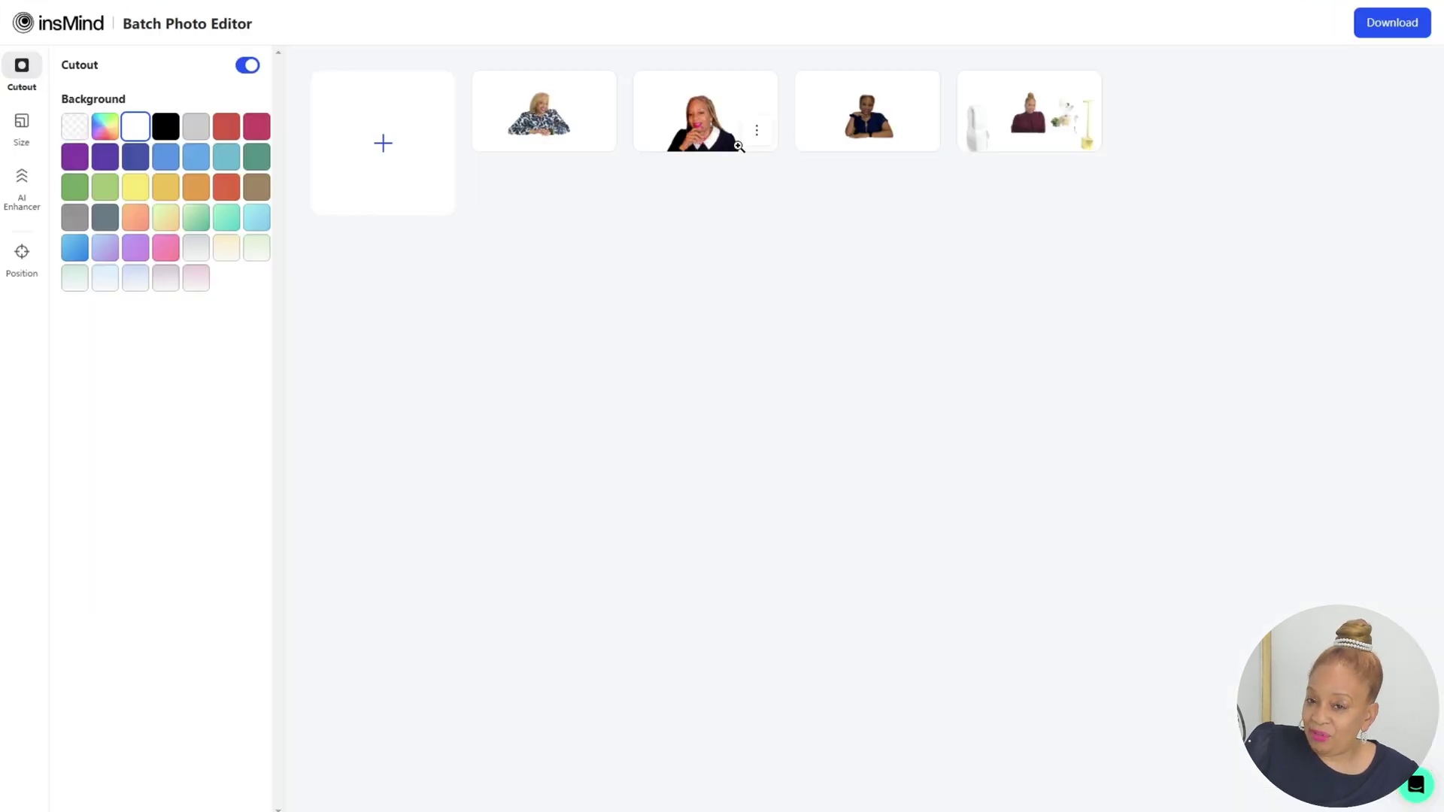